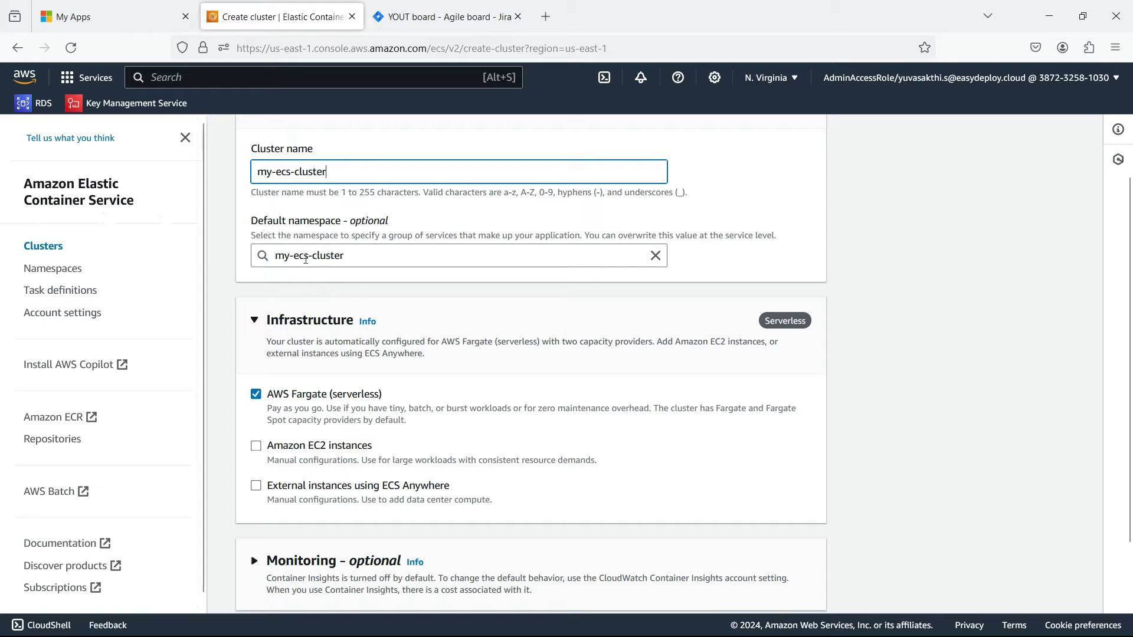
Create the my-ecs-cluster cluster with AWS Fargate infrastructure and open its overview.
scroll(320, 274, "down", 3)
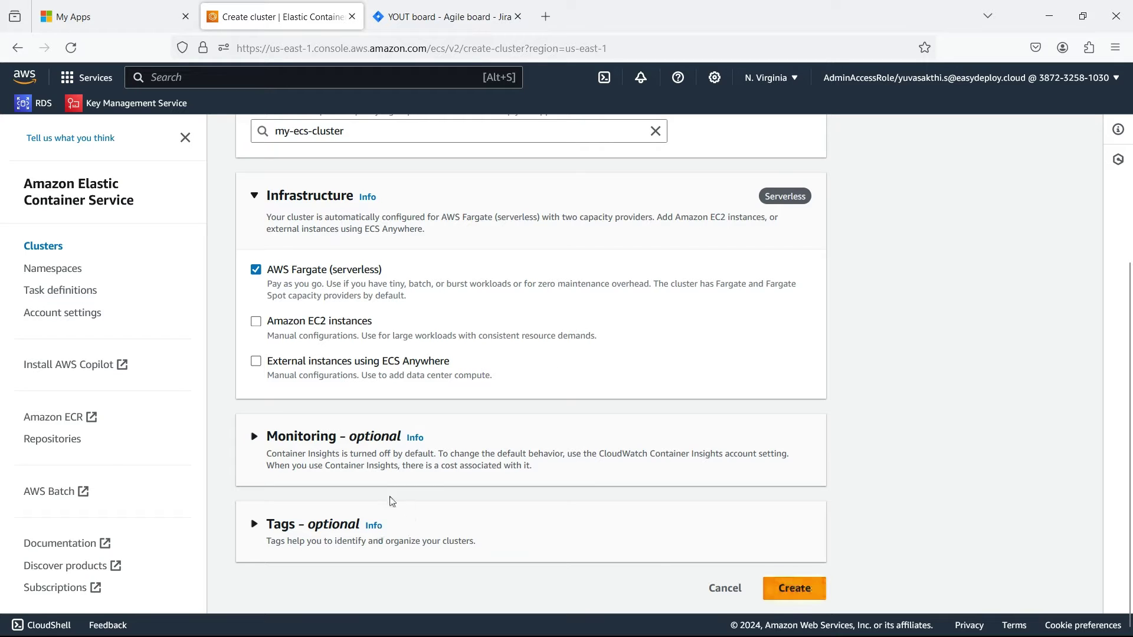
left_click(795, 588)
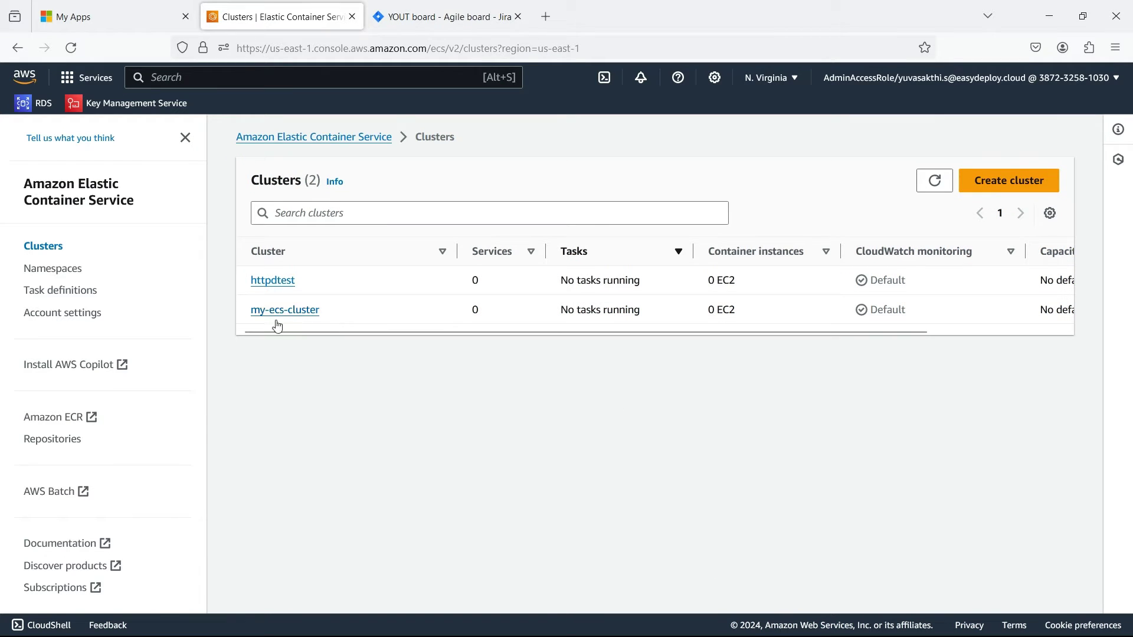
left_click(274, 311)
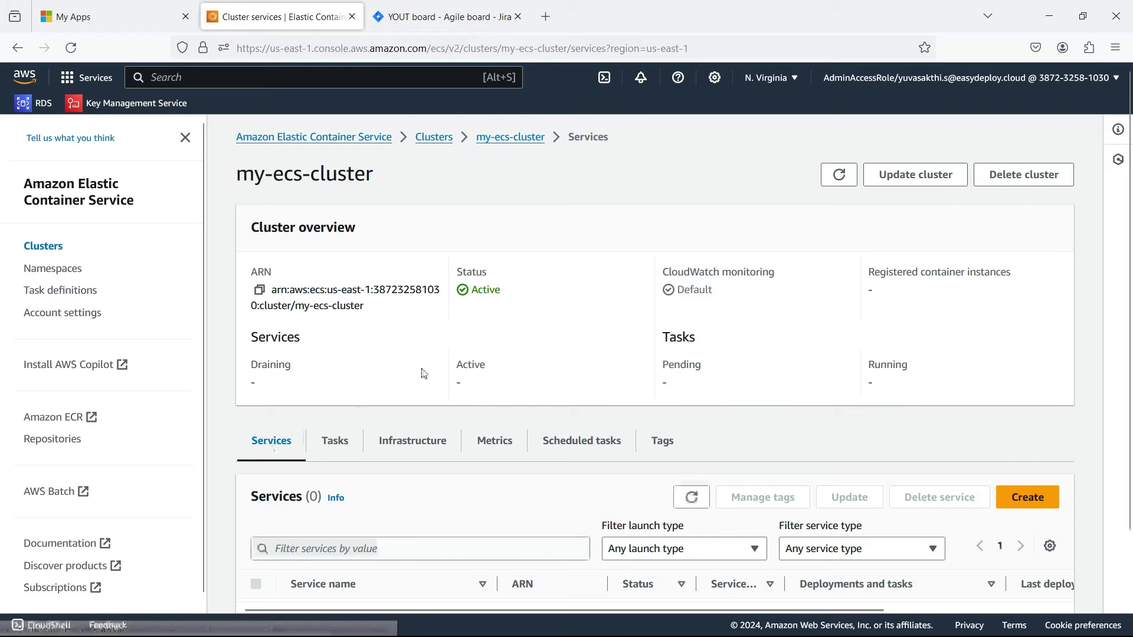
scroll(422, 373, "down", 2)
scroll(323, 318, "up", 2)
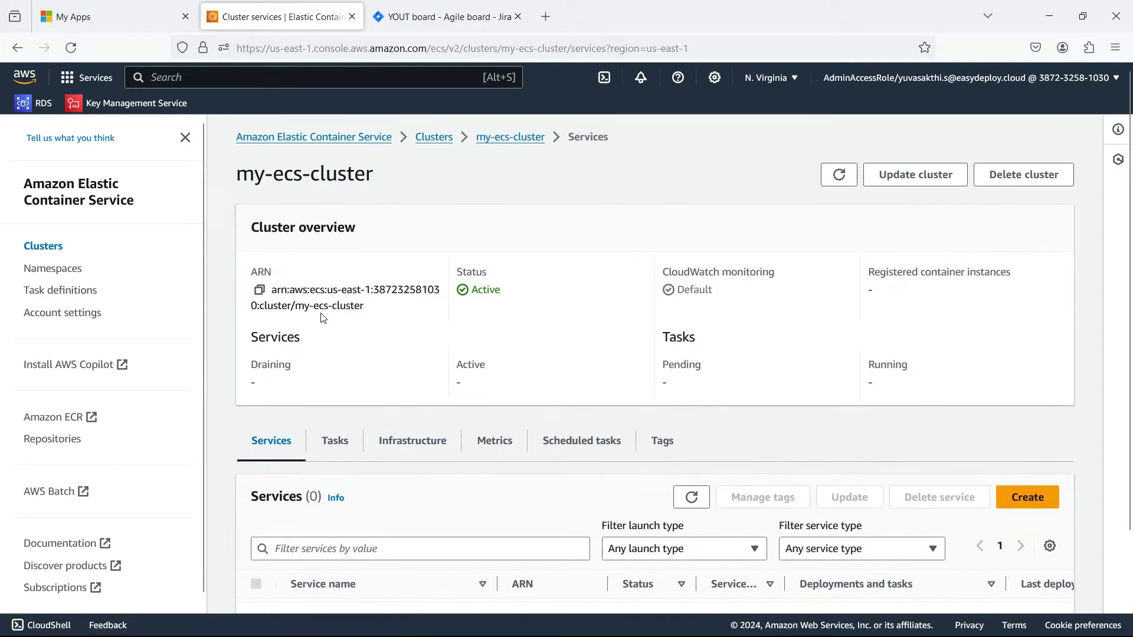
Start a new task definition and set its family name to my-new-taskdefinition.
left_click(69, 299)
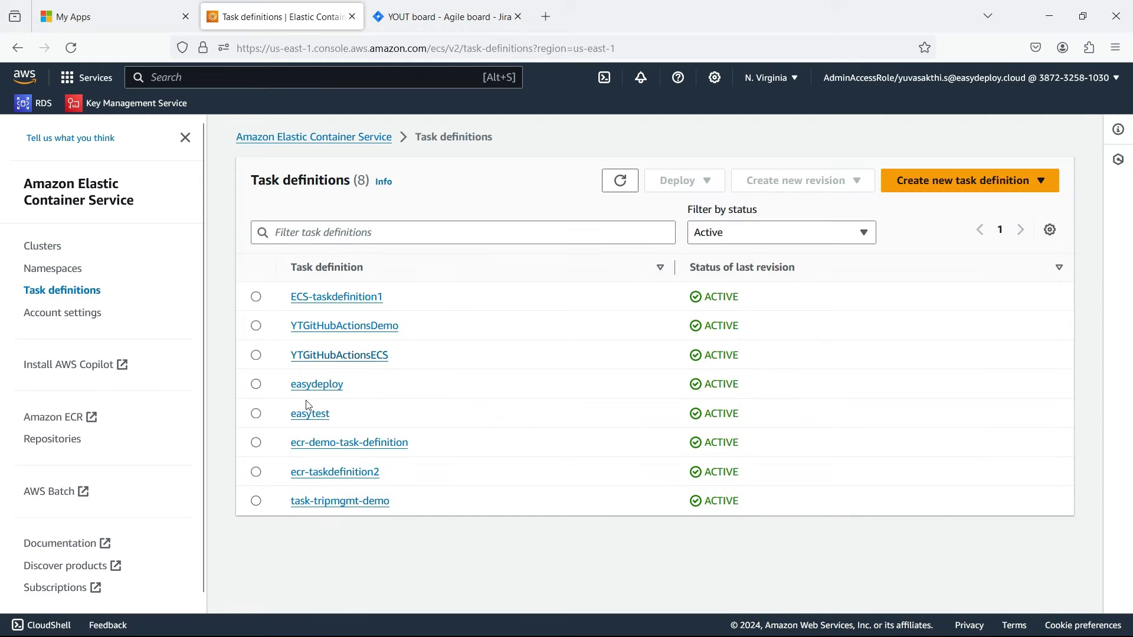
left_click(940, 184)
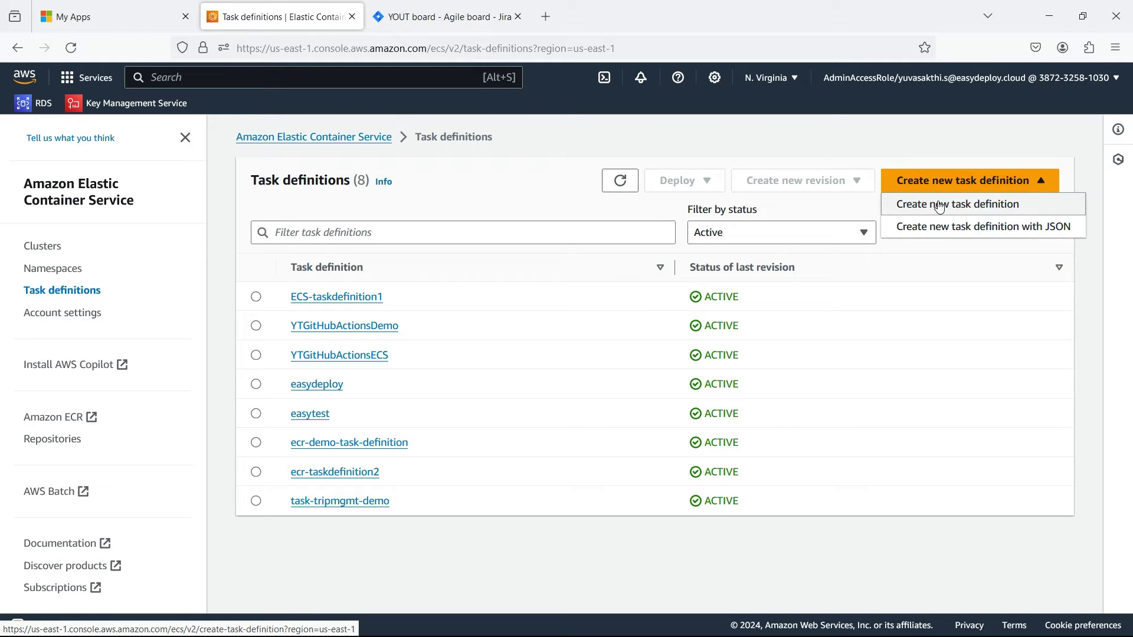
left_click(940, 205)
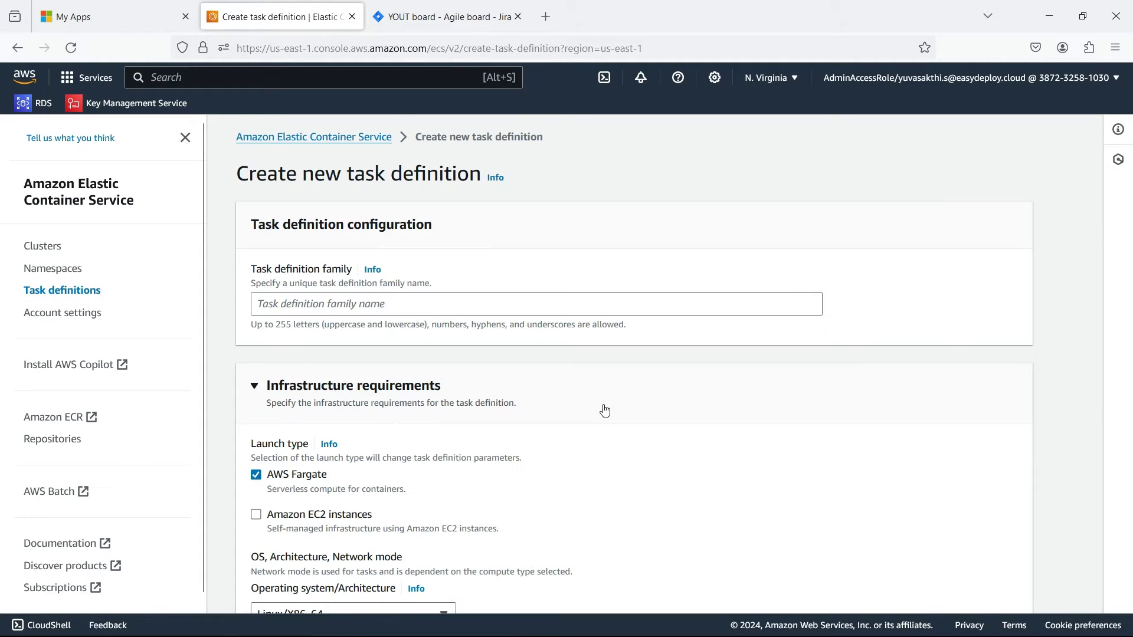
left_click(366, 307)
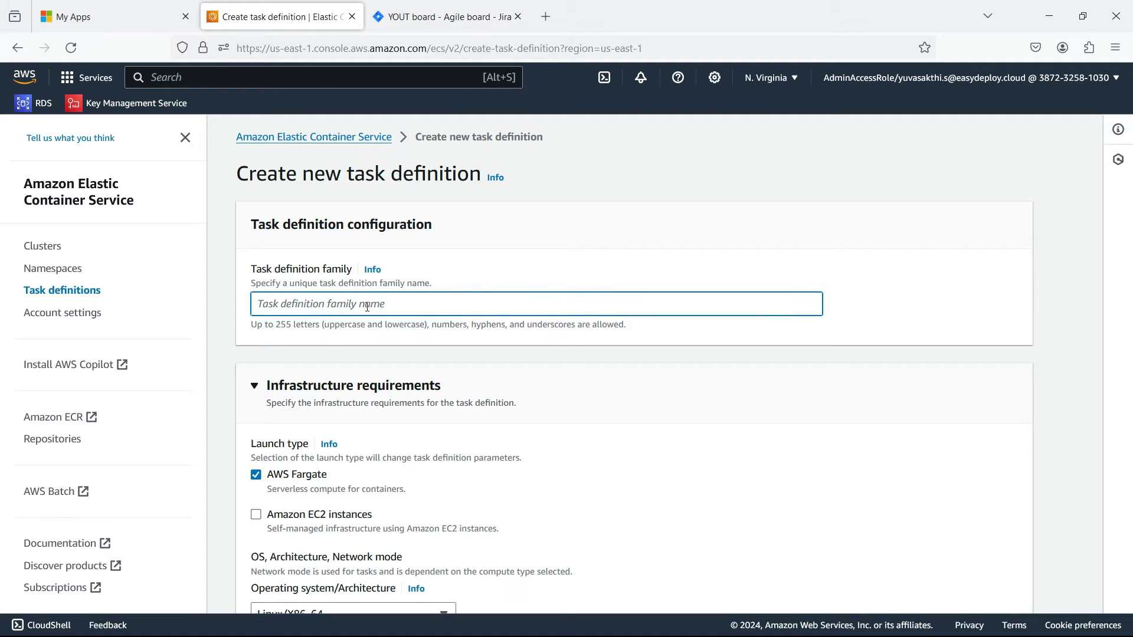
type("my-new")
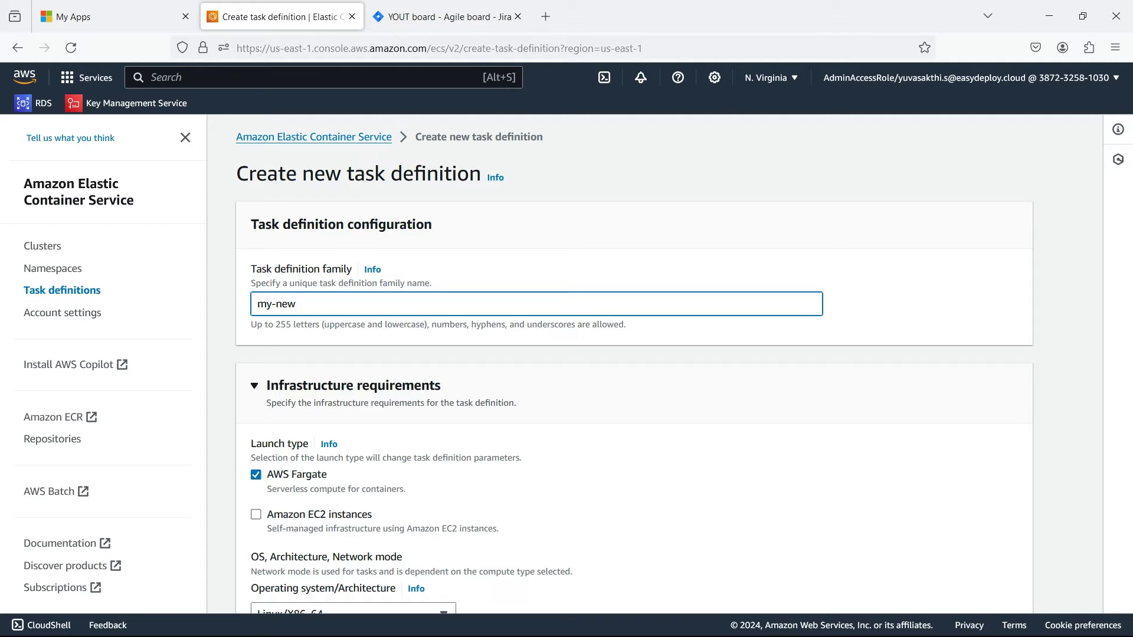
type("-taskdefinition")
Set the task size to .5 vCPU and 1 GB memory, and assign ecsTaskExecutionRole as the task role.
scroll(263, 297, "down", 3)
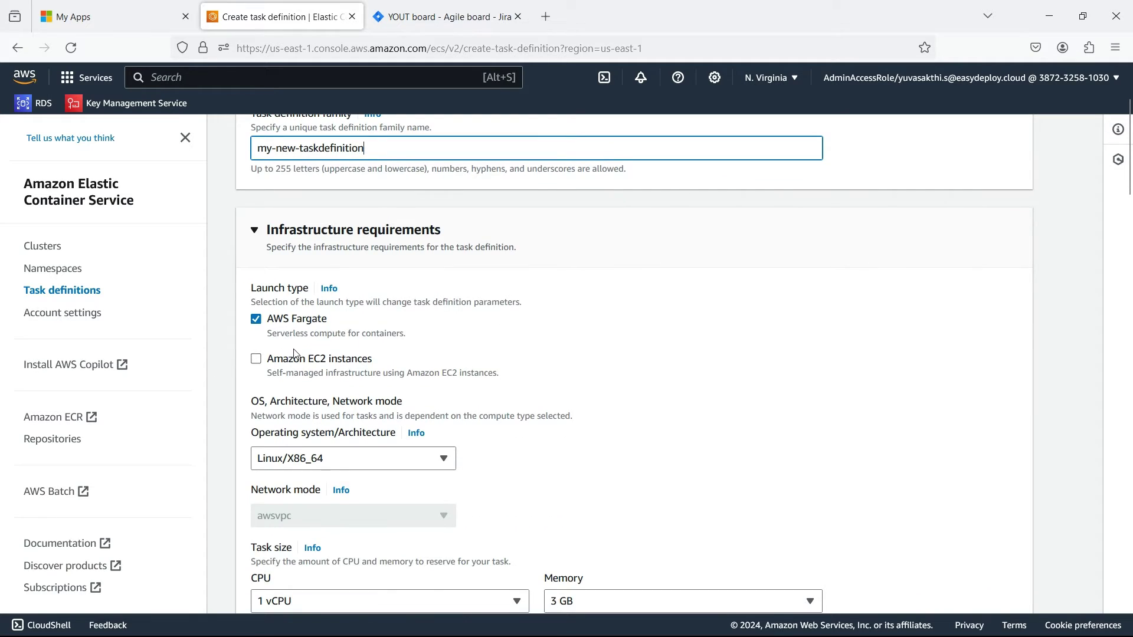
scroll(302, 353, "down", 6)
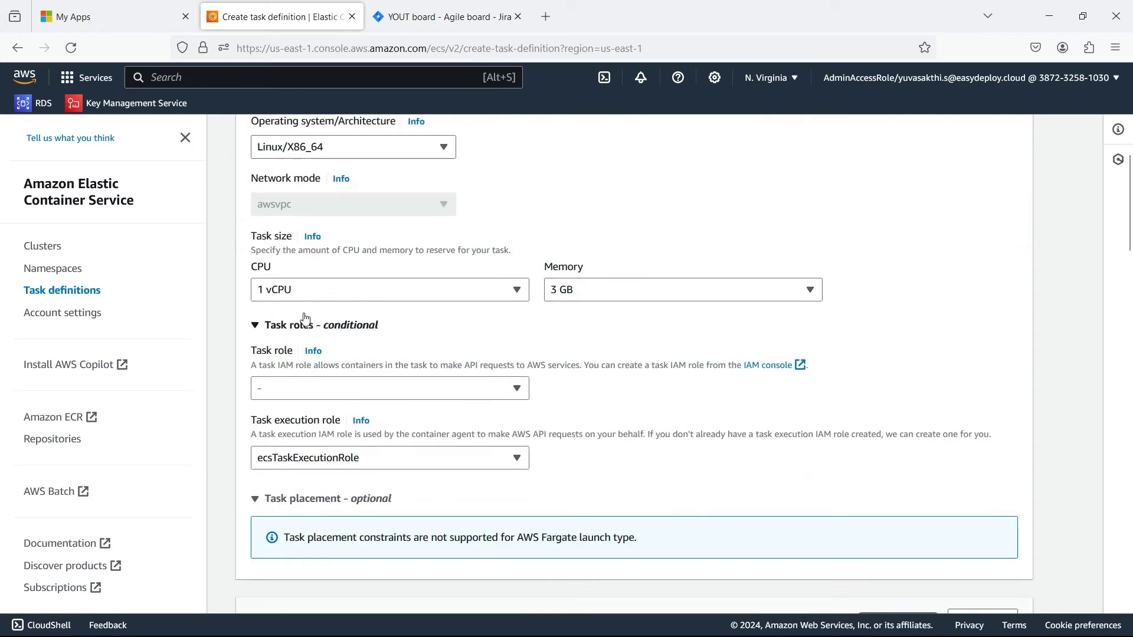
left_click(352, 298)
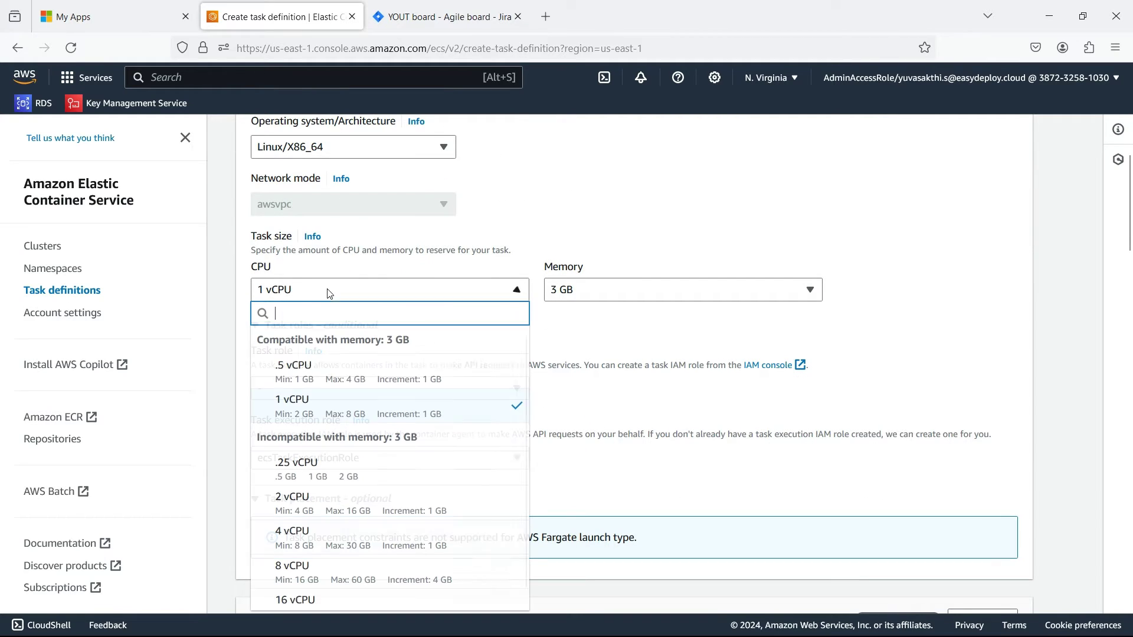
left_click(325, 368)
left_click(578, 300)
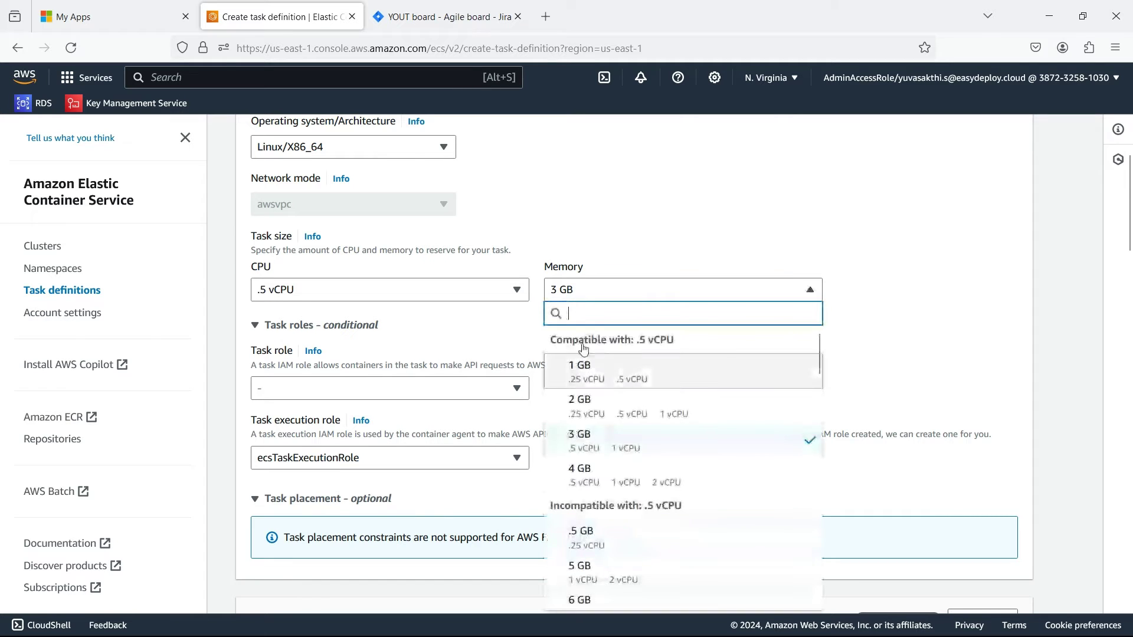
left_click(581, 366)
left_click(338, 395)
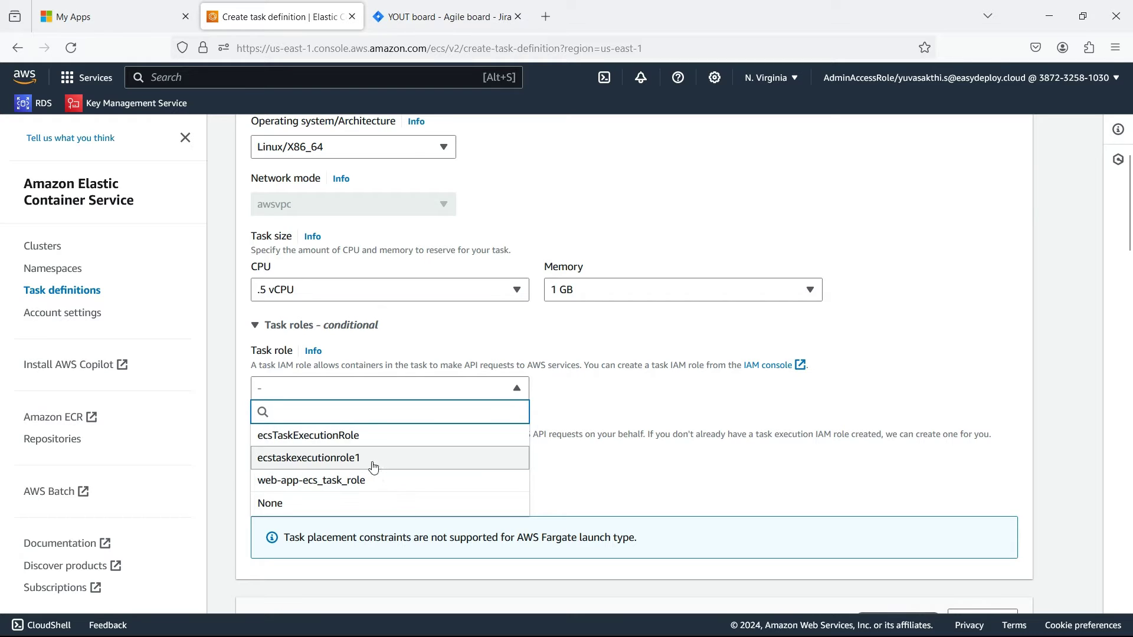
left_click(313, 444)
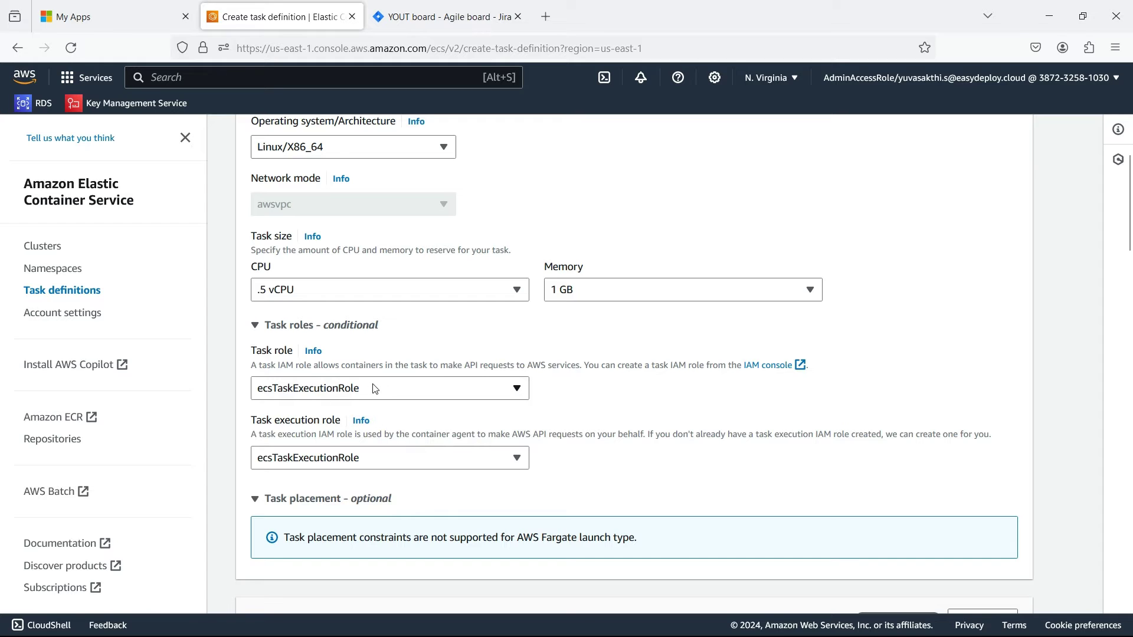
Name the first container of the task definition my-ecr.
scroll(386, 401, "down", 5)
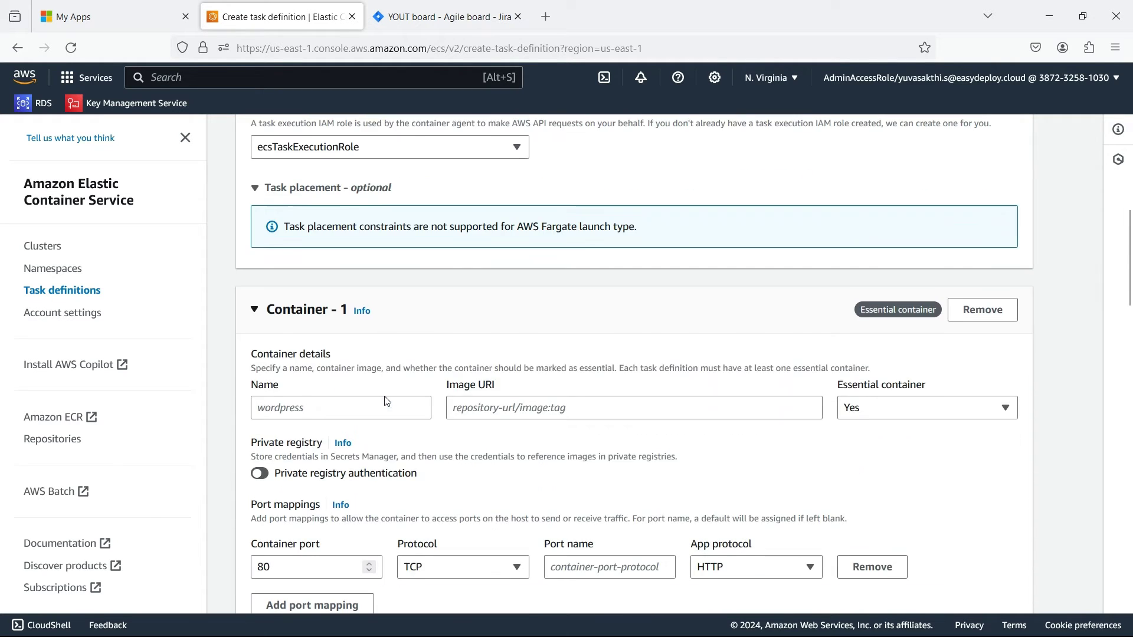
left_click(316, 416)
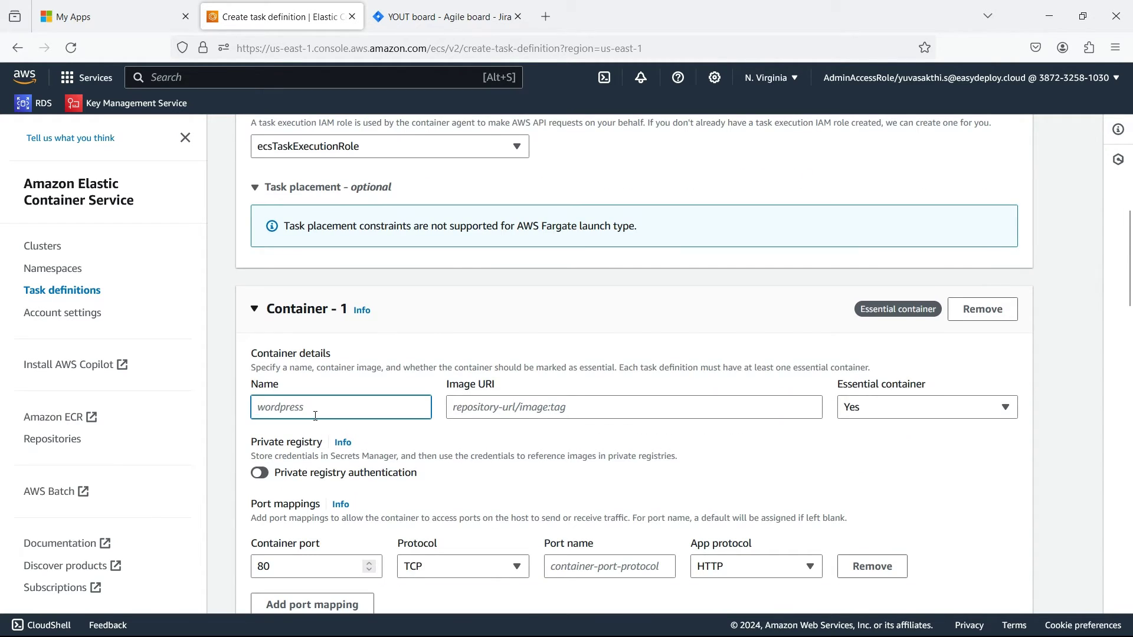
type("my-ecr")
Find Elastic Container Registry in a separate browser tab and copy the URI of the latest image in the my-ecr repository.
left_click(510, 406)
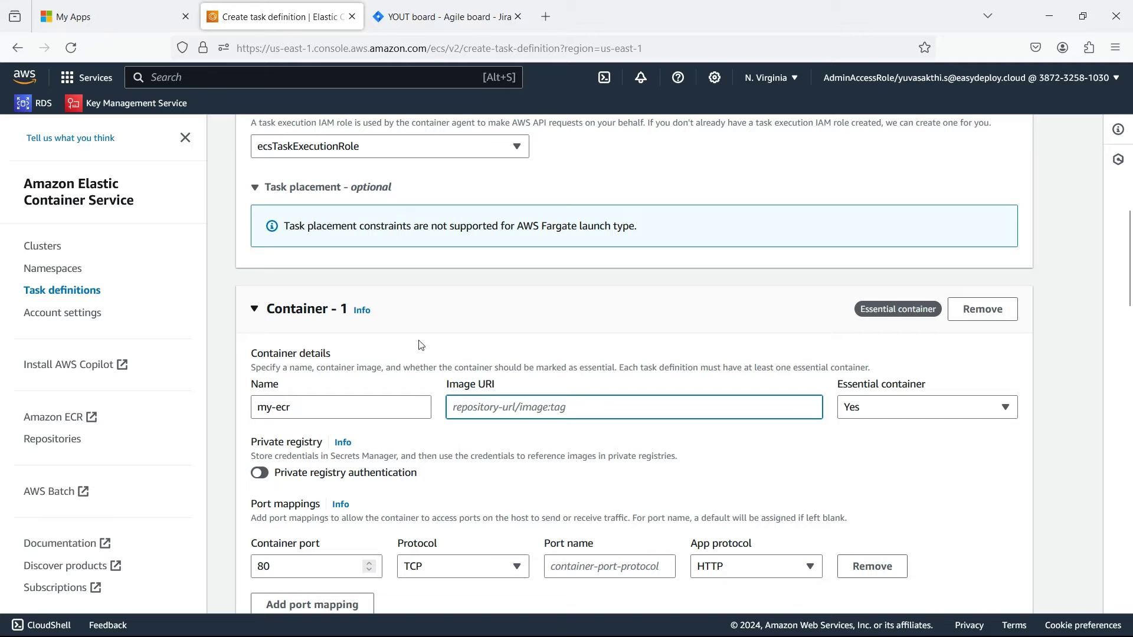
left_click(257, 81)
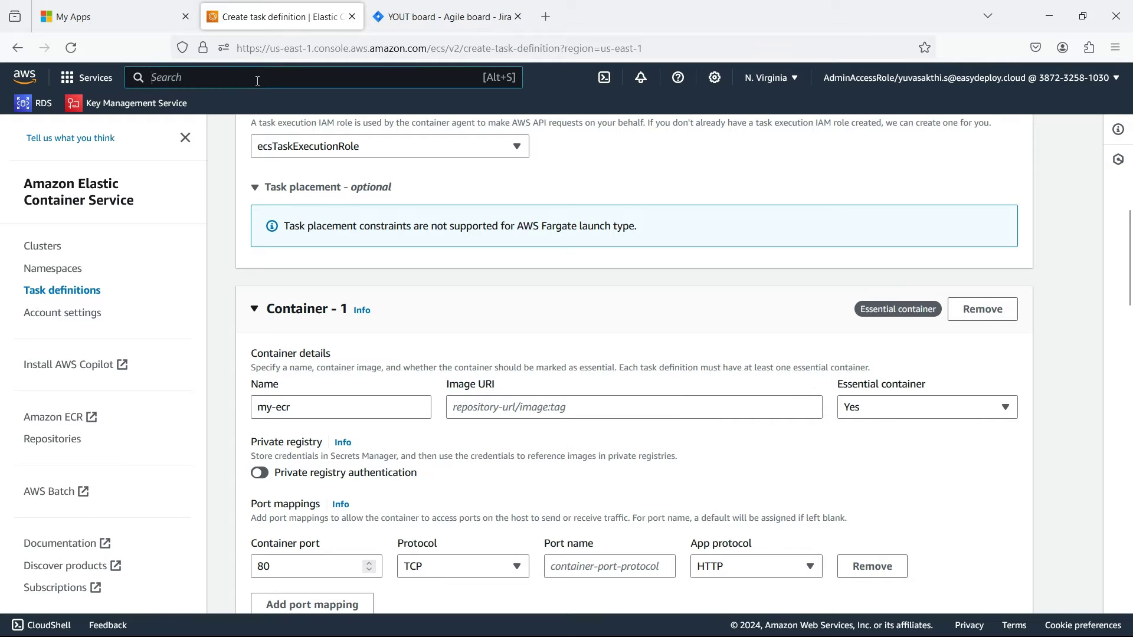
type("ecr")
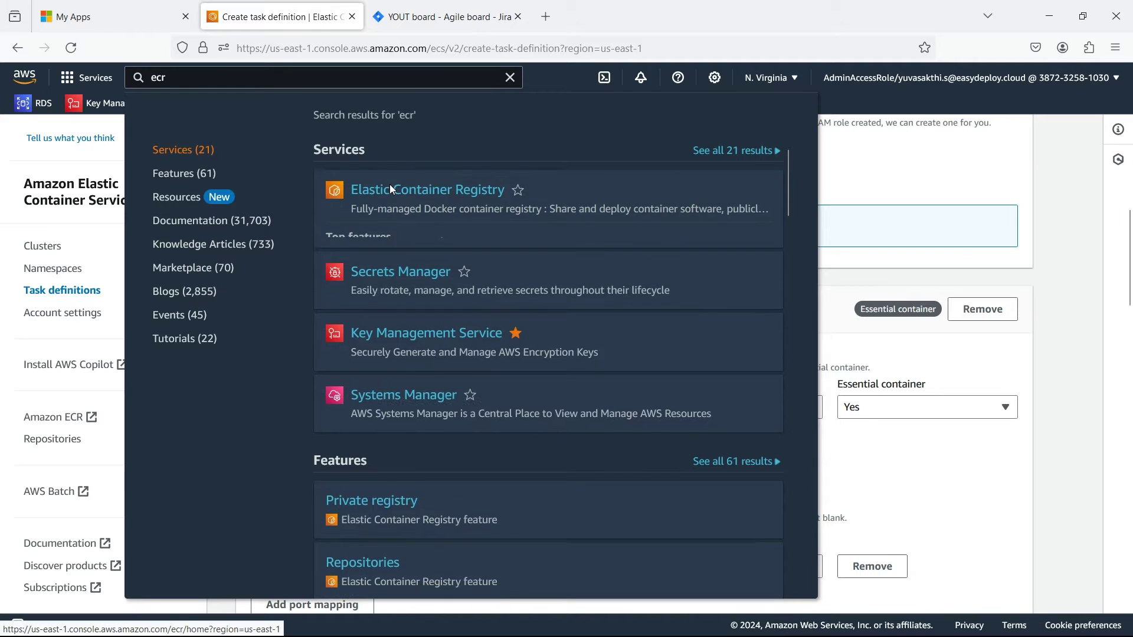
middle_click(399, 193)
left_click(409, 9)
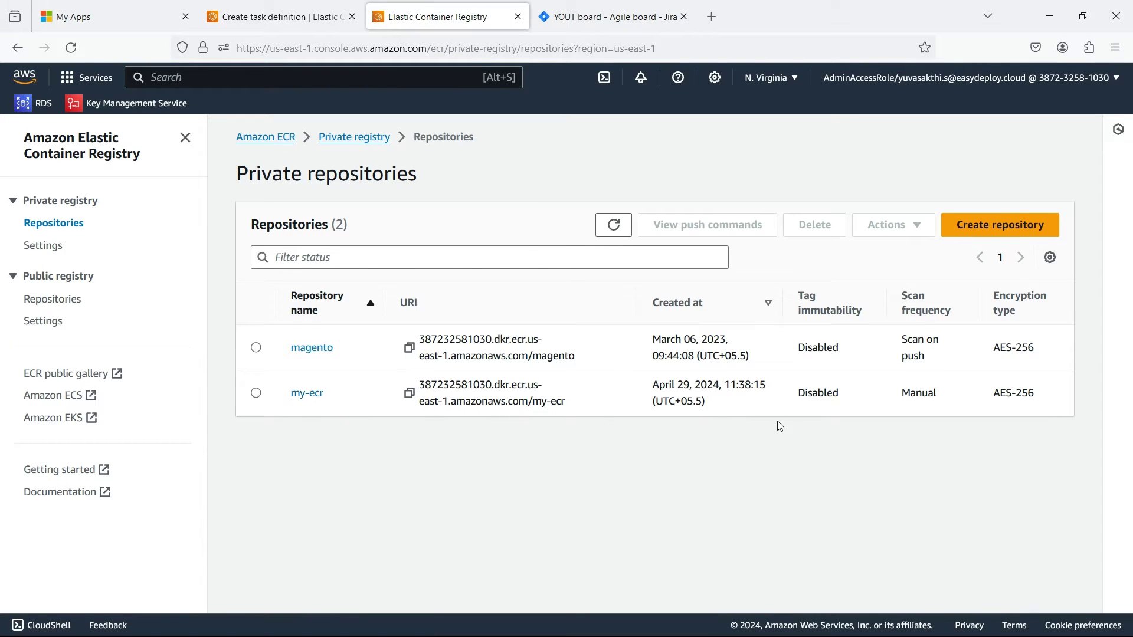
left_click(307, 393)
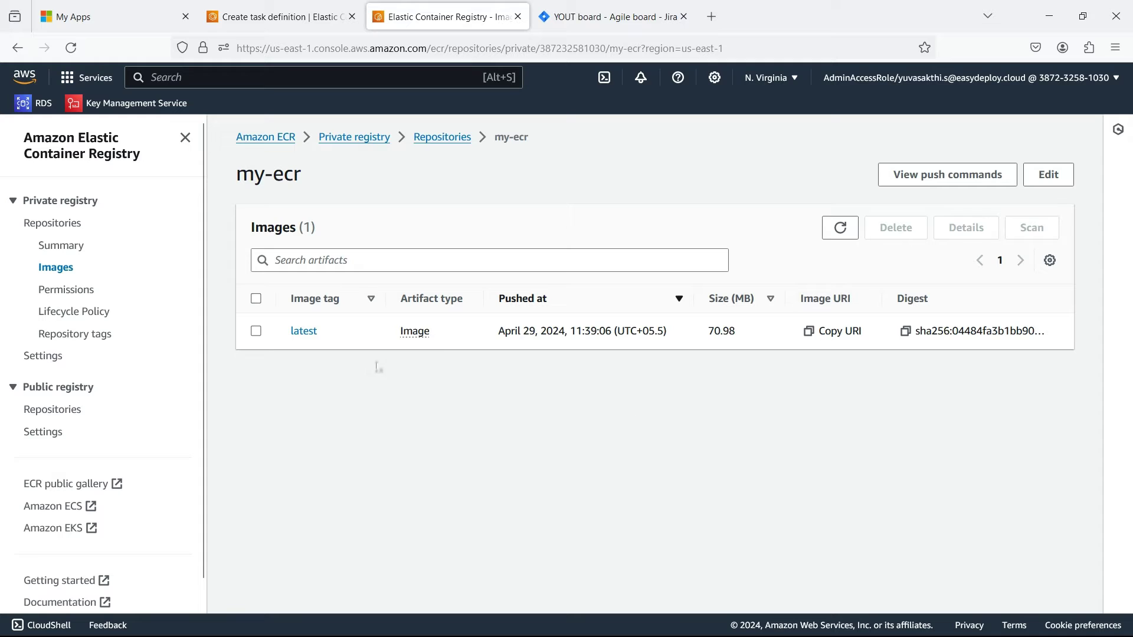
left_click(811, 332)
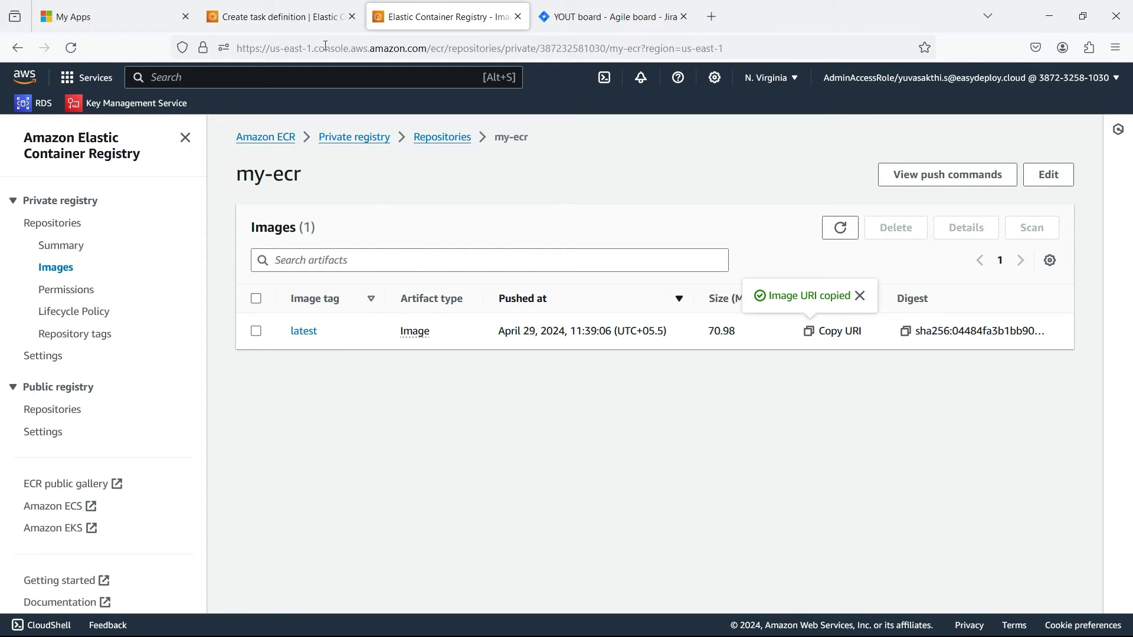
Return to the task definition form and paste the copied my-ecr:latest address as the container's image URI.
key("ctrl+Page_Up")
left_click(892, 455)
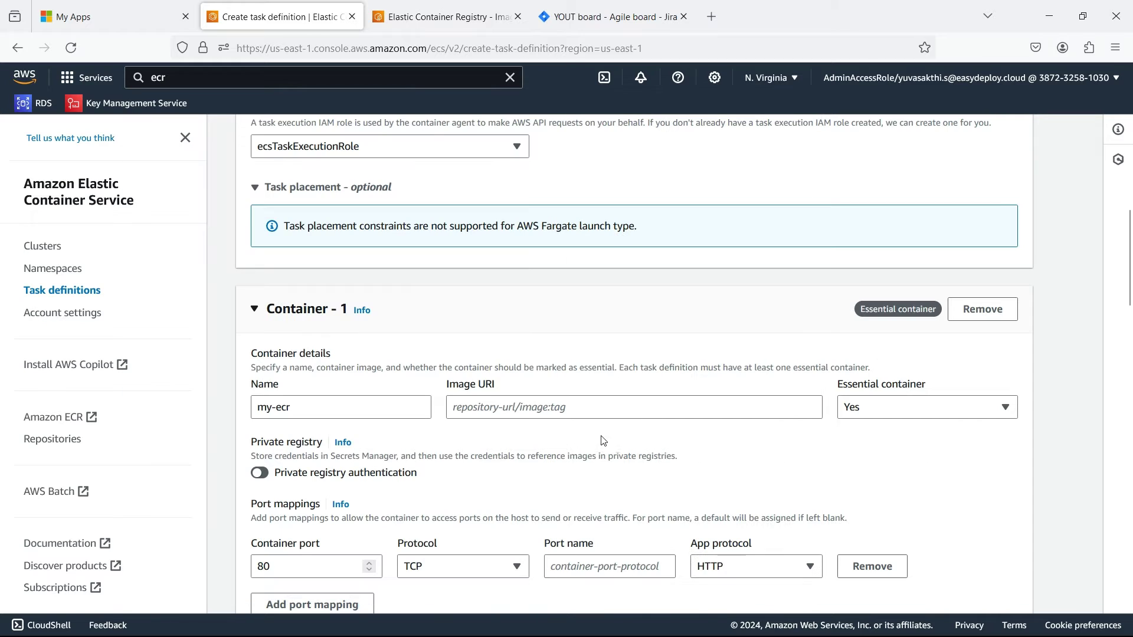
left_click(583, 411)
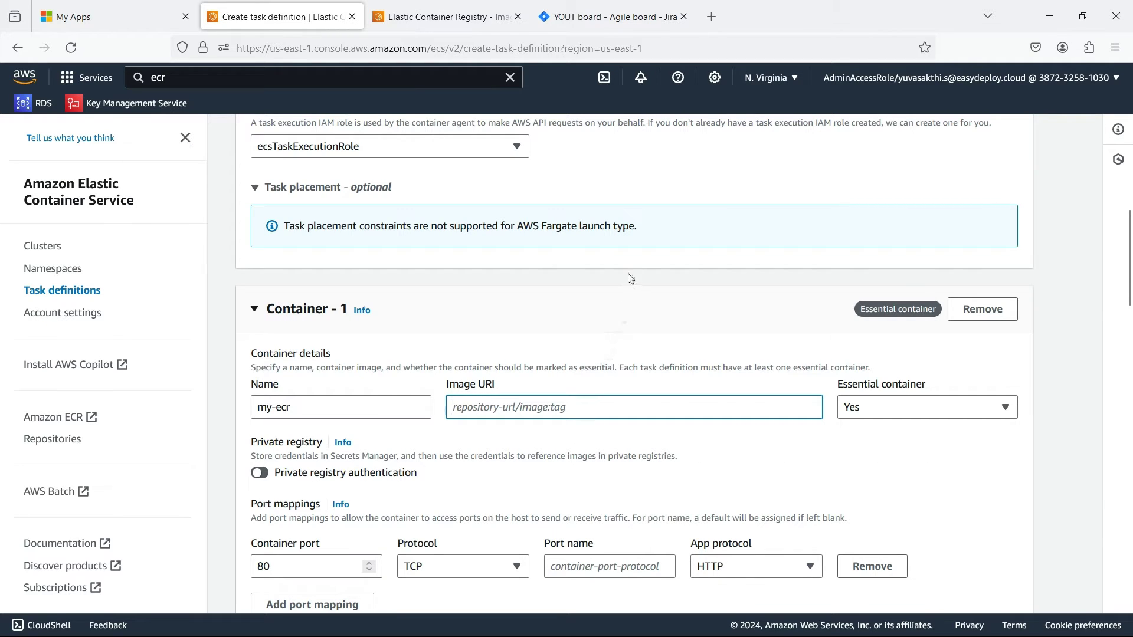
key("ctrl+v")
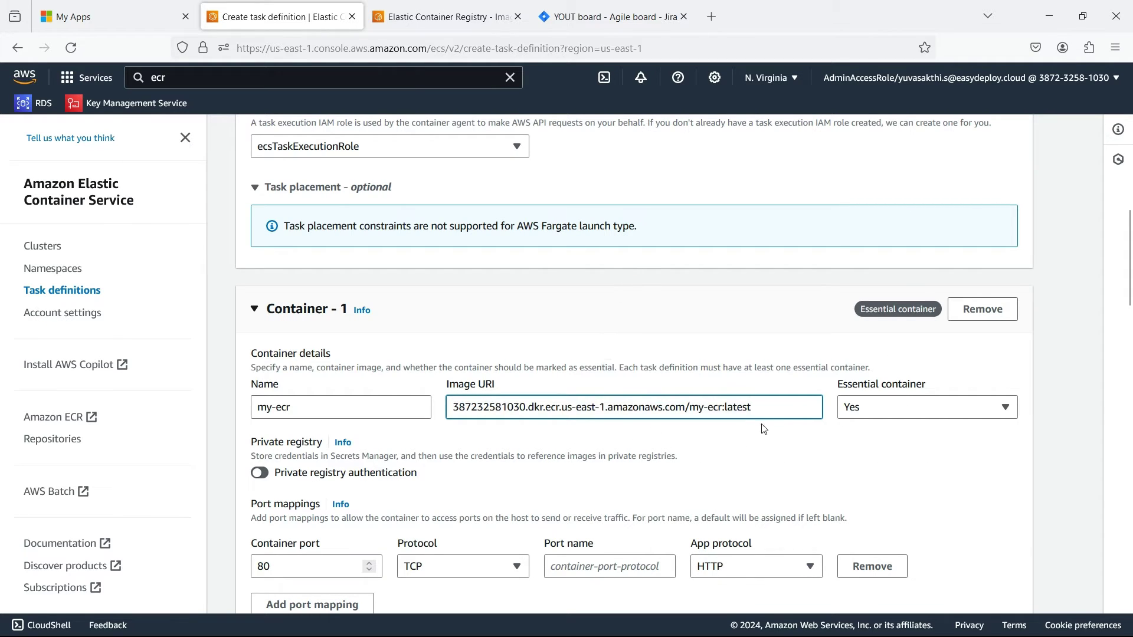
Keep the default port mapping, logging and storage settings and create the task definition.
scroll(622, 454, "down", 4)
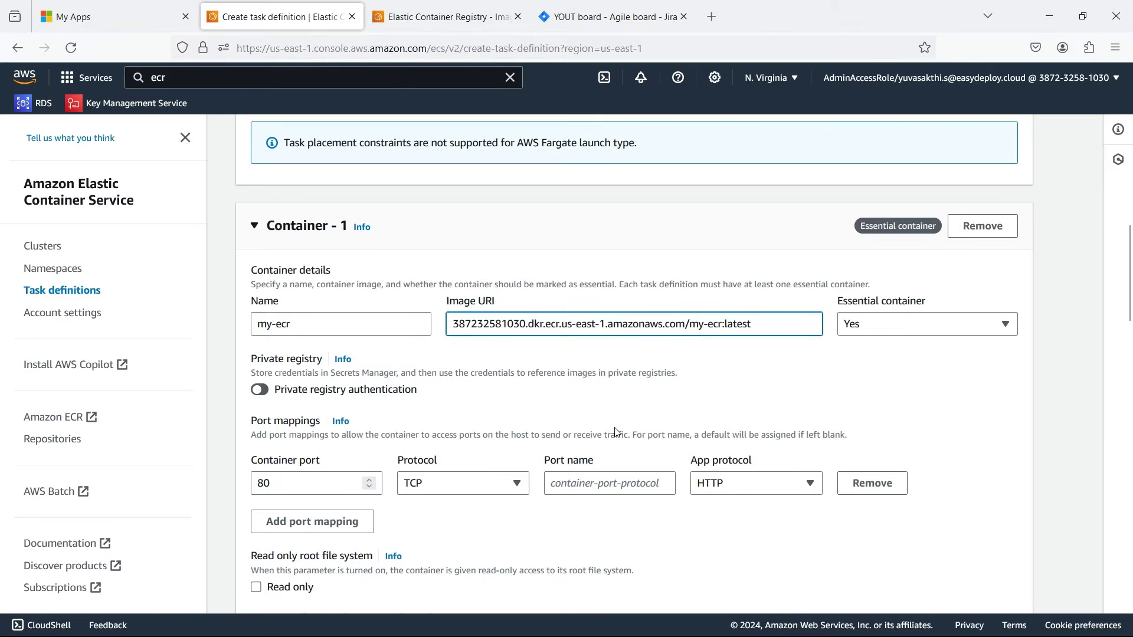
scroll(330, 417, "down", 4)
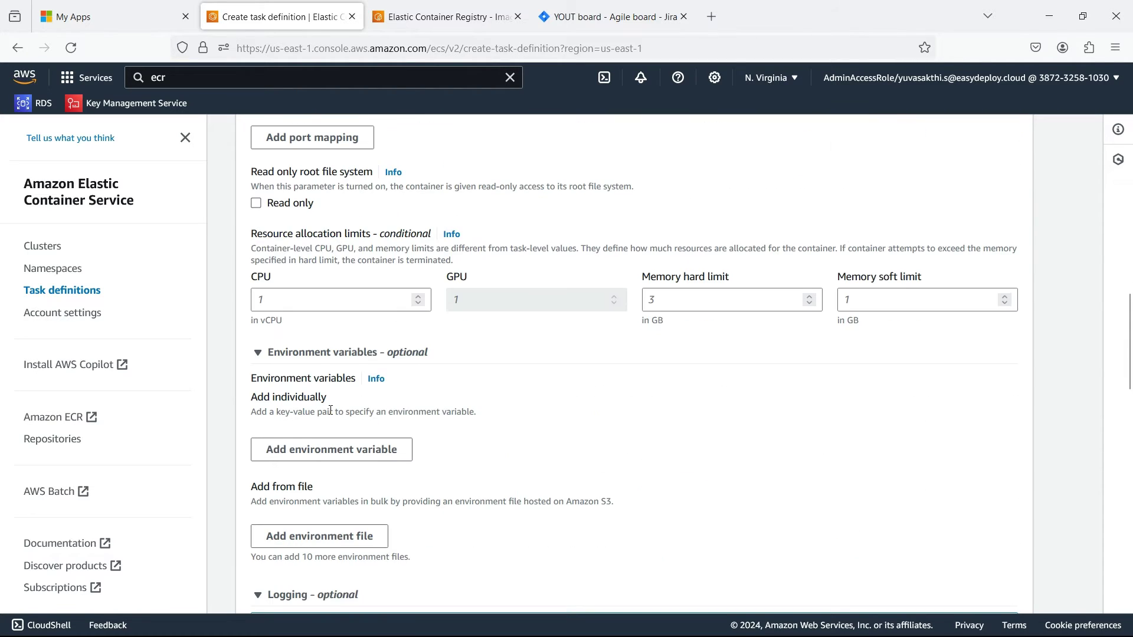
scroll(330, 409, "down", 4)
scroll(352, 344, "down", 4)
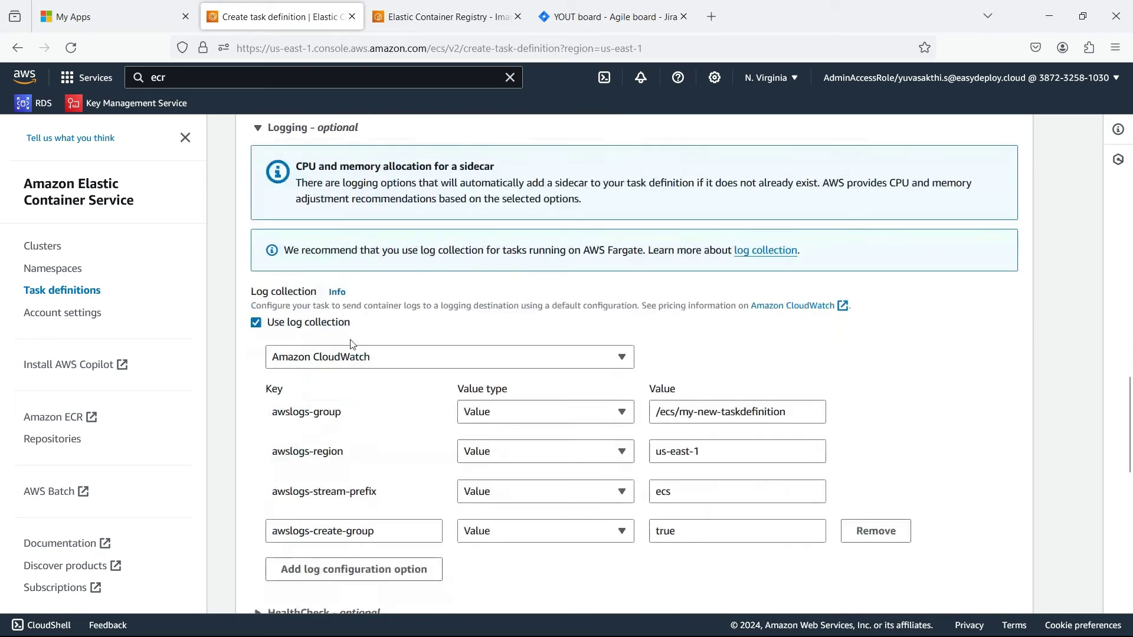
scroll(462, 336, "down", 12)
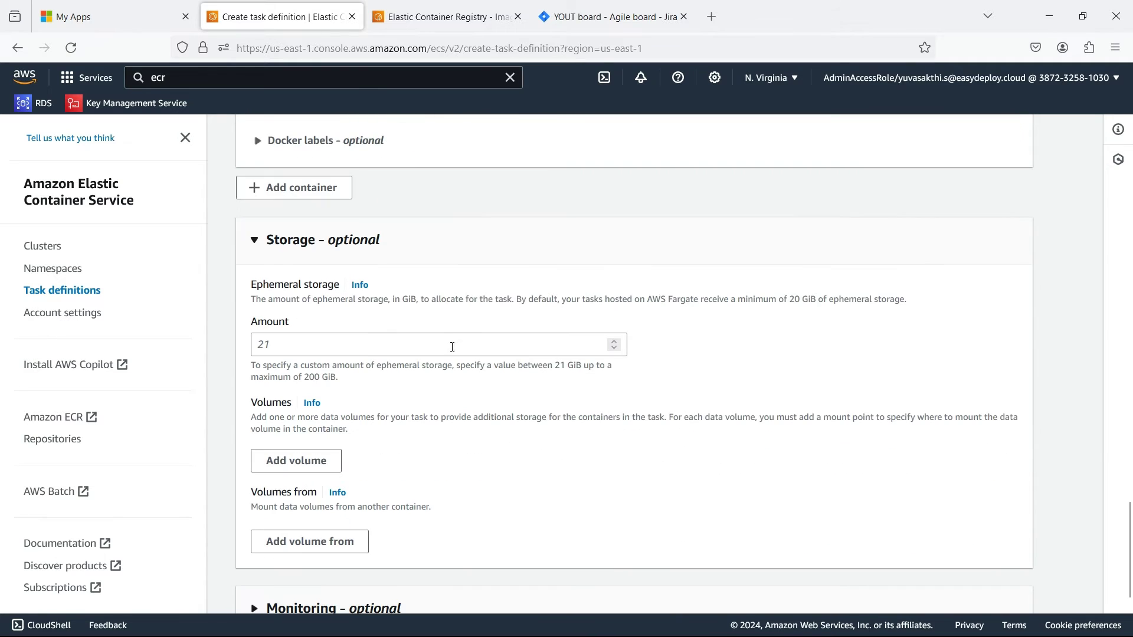
scroll(524, 379, "down", 3)
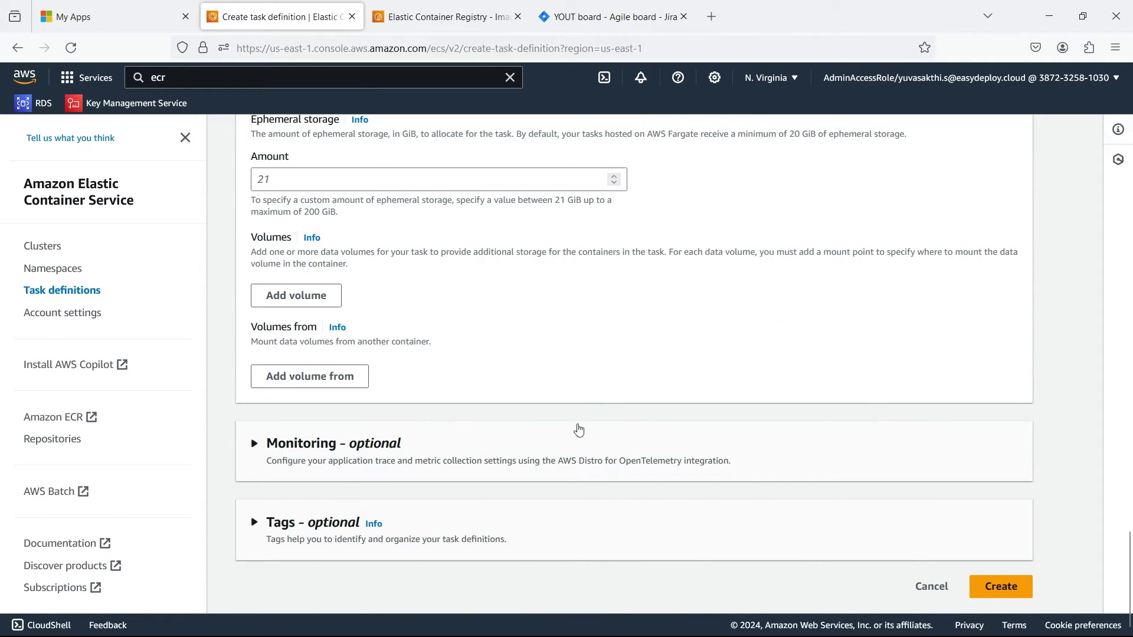
left_click(1002, 597)
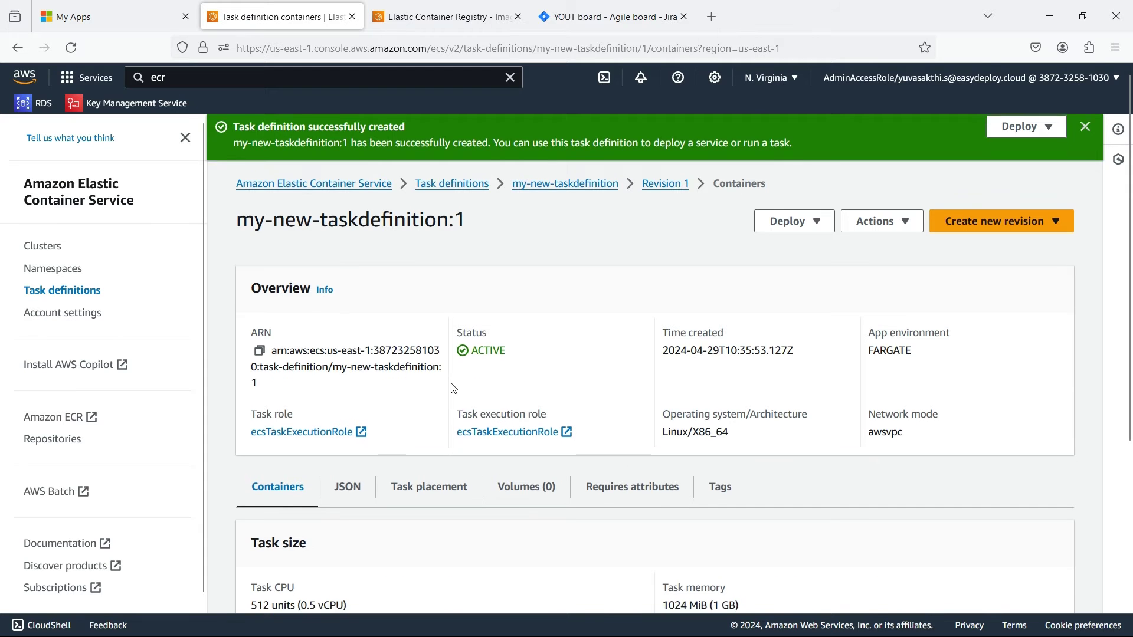
scroll(451, 401, "down", 4)
scroll(454, 354, "up", 4)
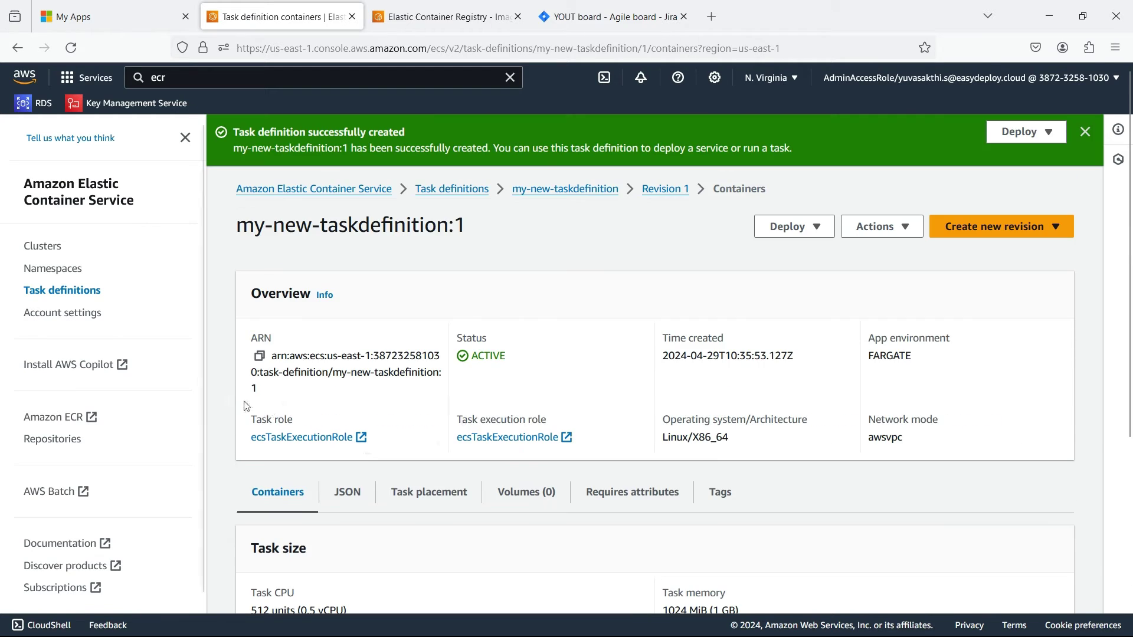
Go back to the clusters and open the services list of my-ecs-cluster.
left_click(32, 249)
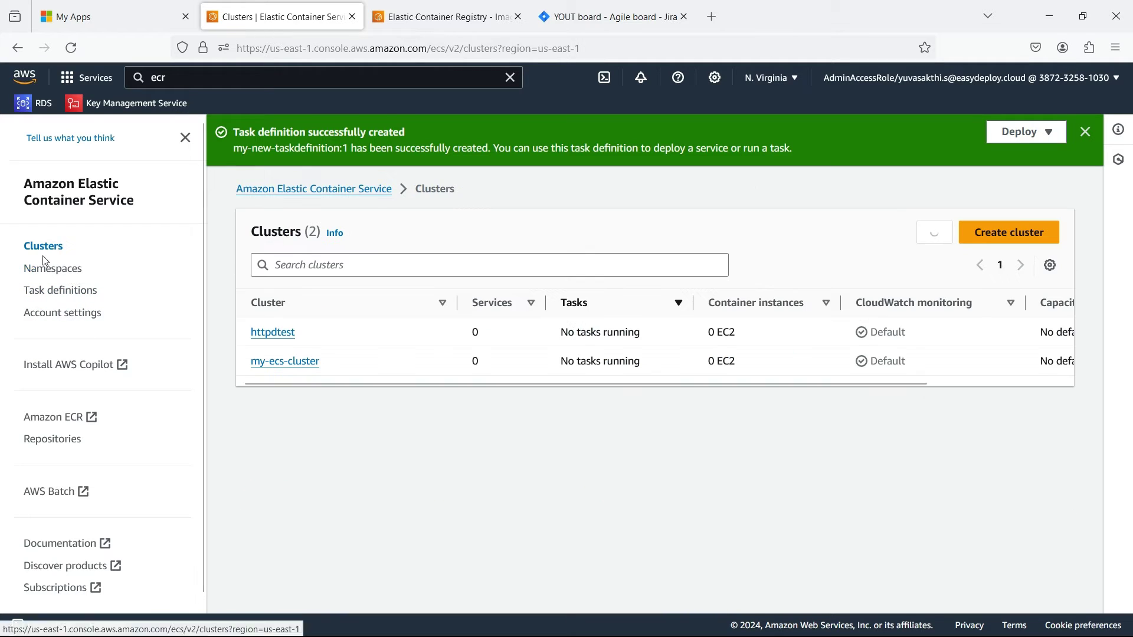
left_click(277, 362)
scroll(326, 365, "down", 3)
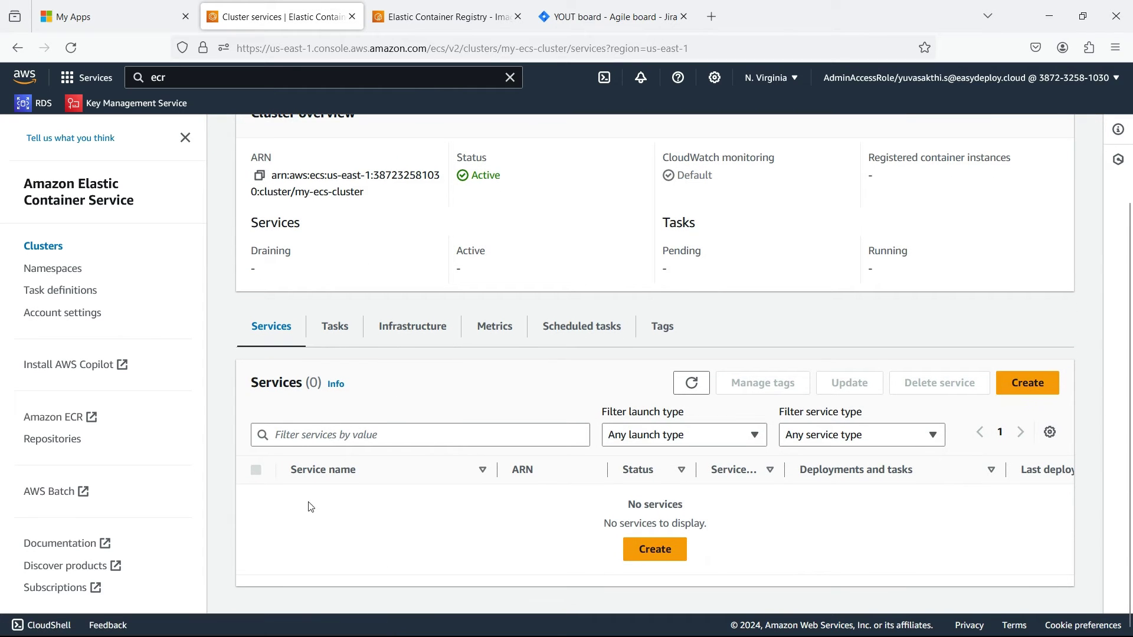
Start creating a service in my-ecs-cluster, using the Launch type compute option with FARGATE and the LATEST platform version.
left_click(658, 551)
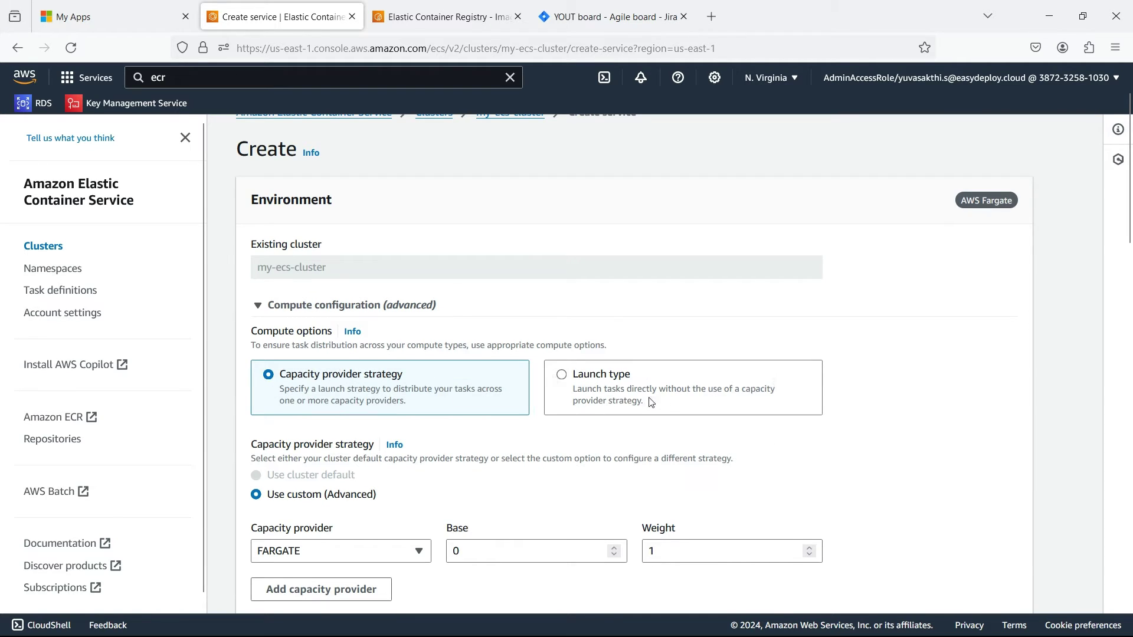
left_click(603, 369)
scroll(437, 417, "down", 2)
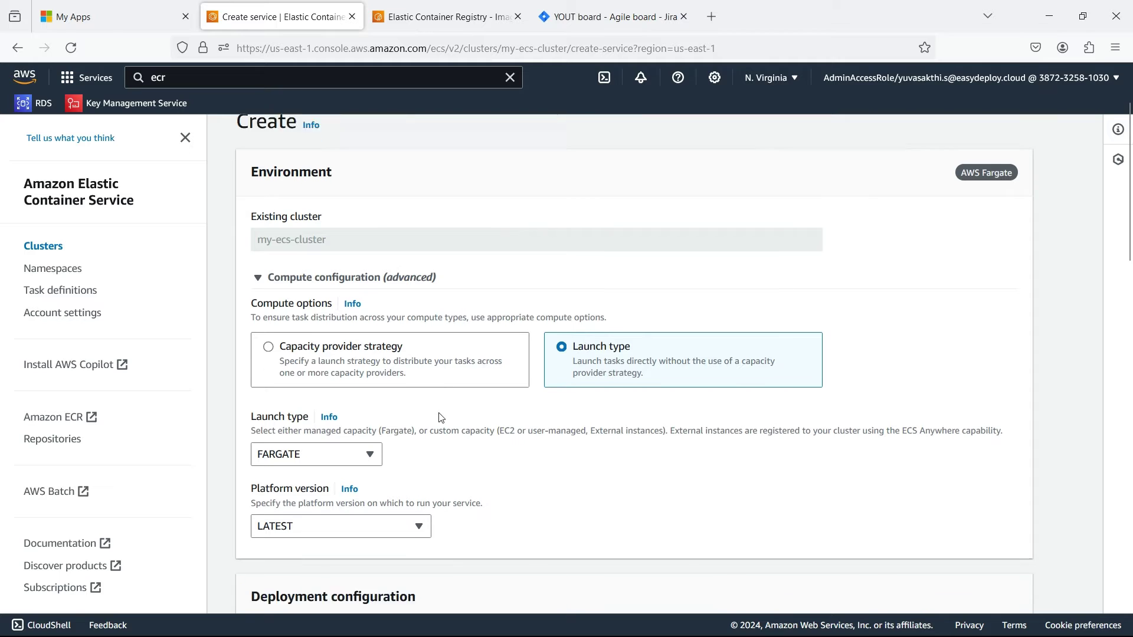
left_click(334, 404)
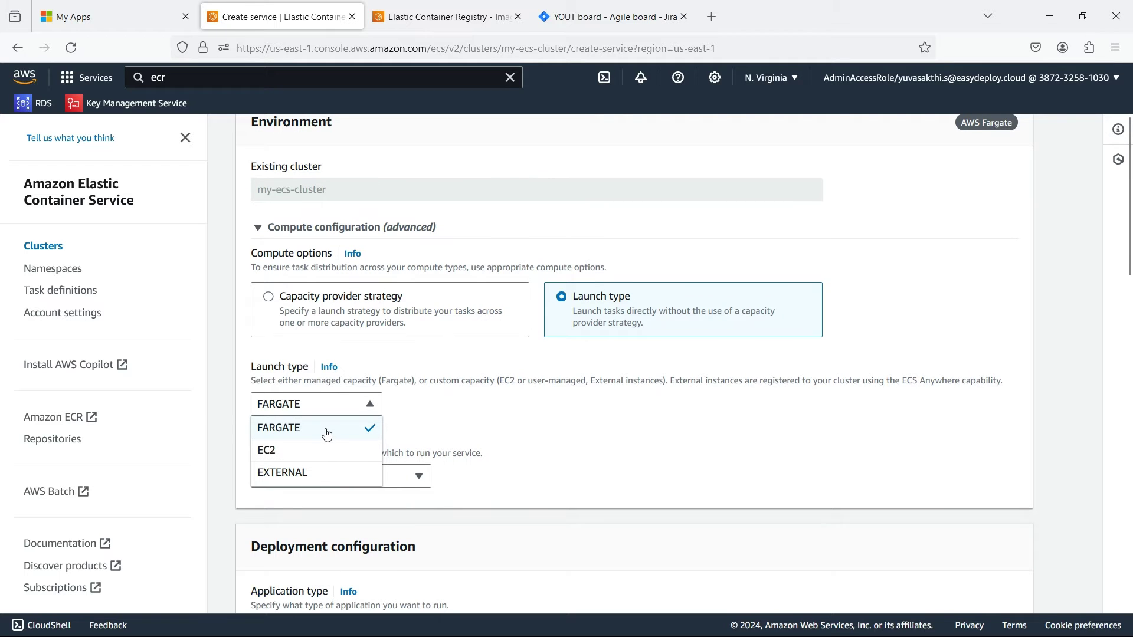
left_click(332, 432)
scroll(334, 434, "down", 2)
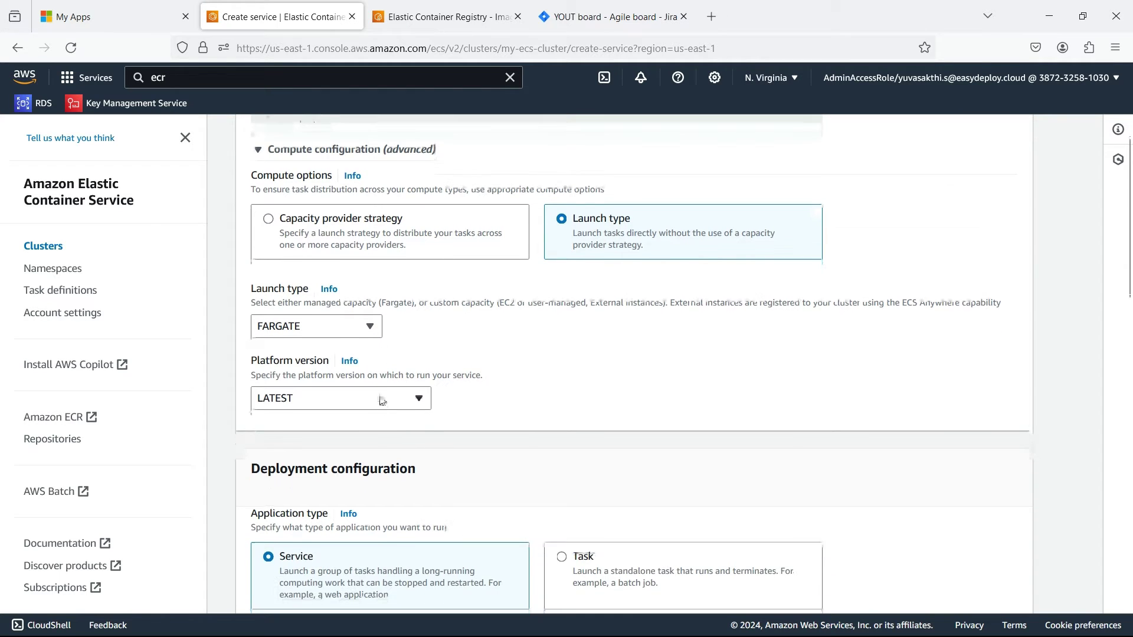
left_click(379, 397)
left_click(348, 422)
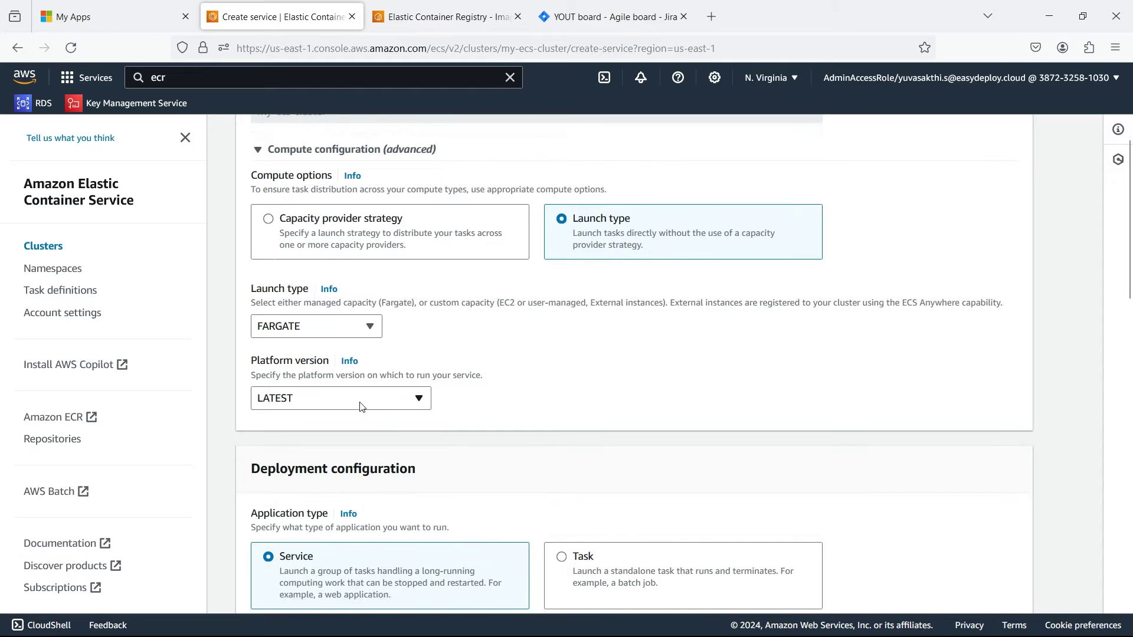
Choose the my-new-taskdefinition family for the Service application type and name the service my-ecs-service.
scroll(533, 418, "down", 4)
scroll(534, 418, "down", 5)
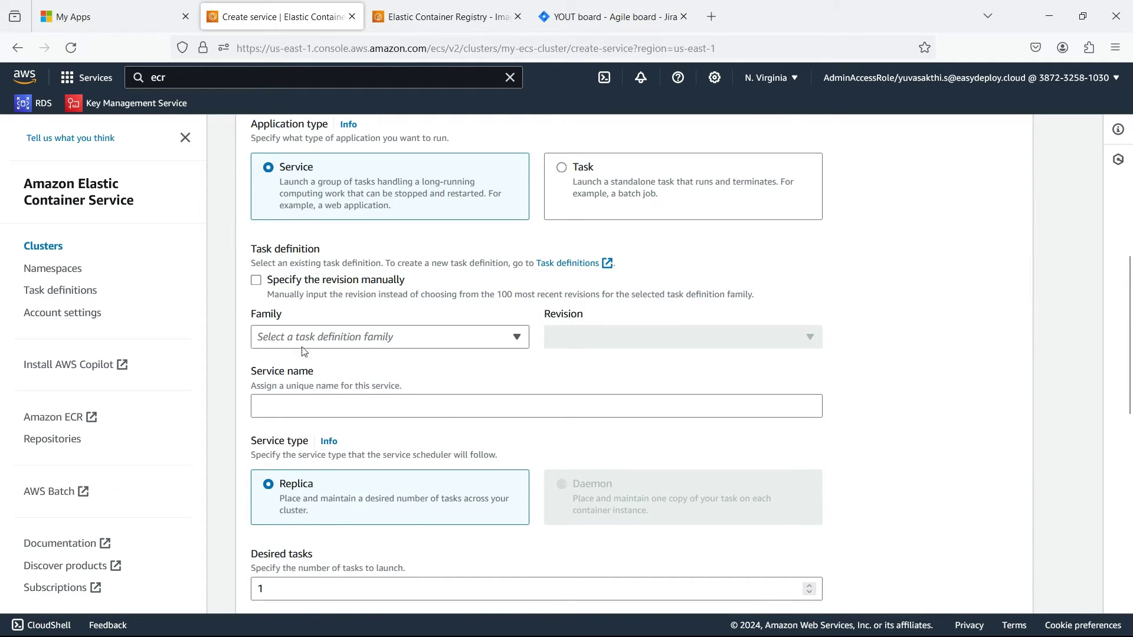
left_click(331, 335)
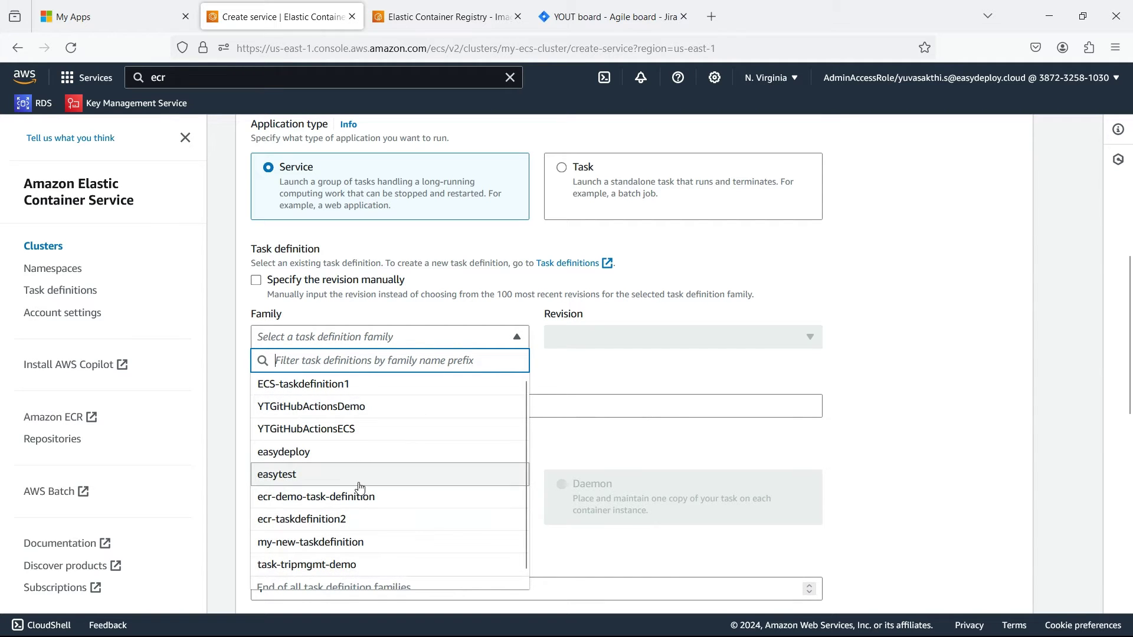
scroll(361, 503, "down", 1)
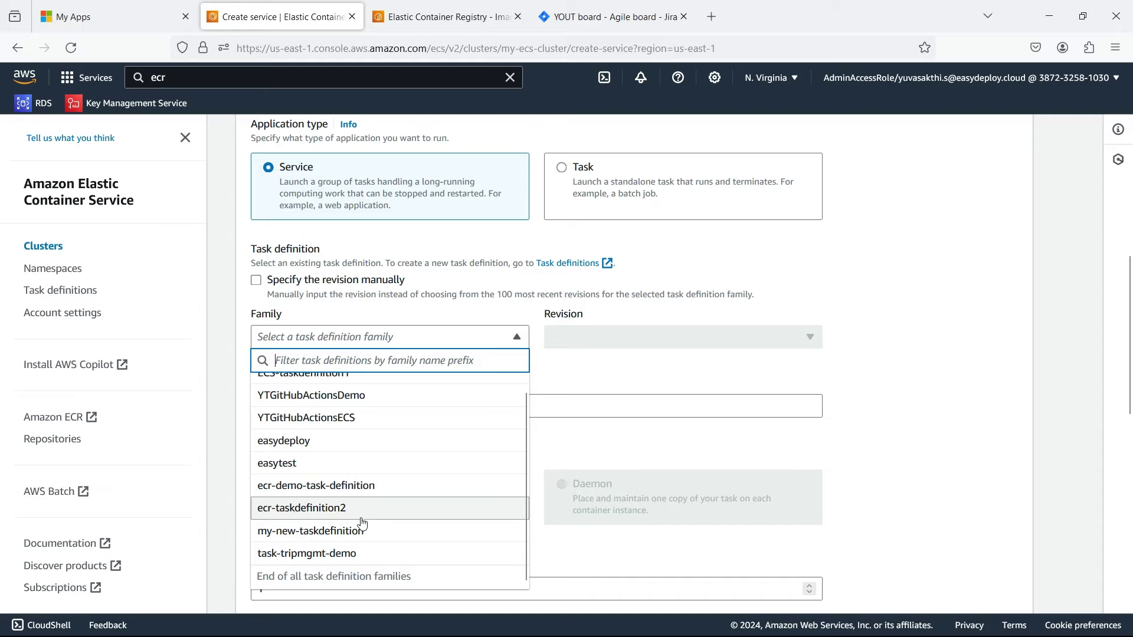
left_click(419, 533)
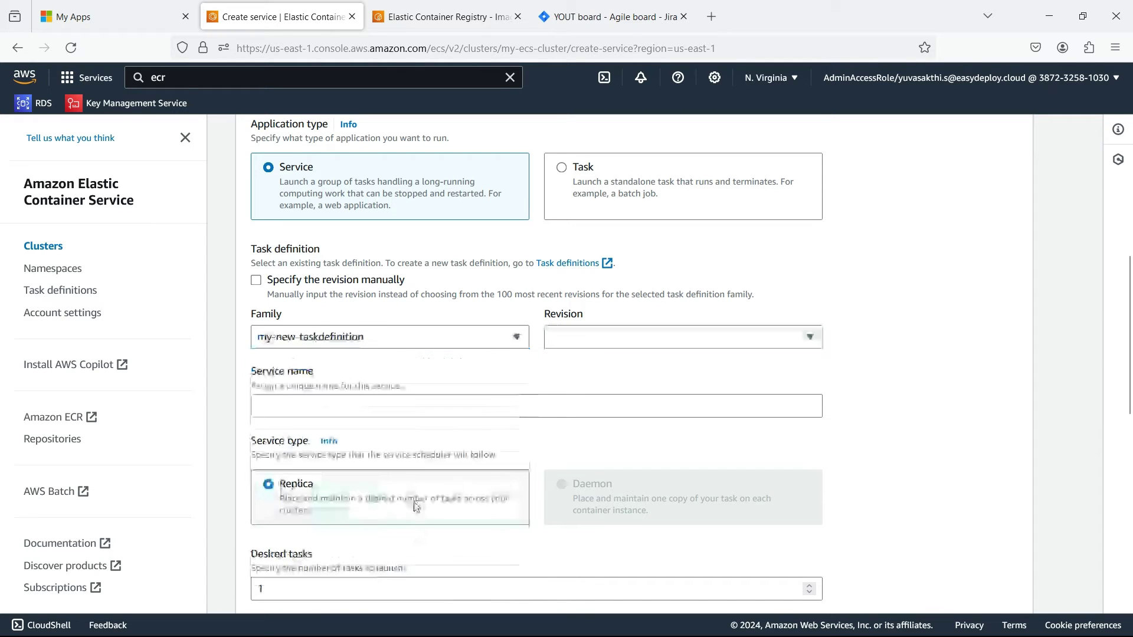
left_click(389, 411)
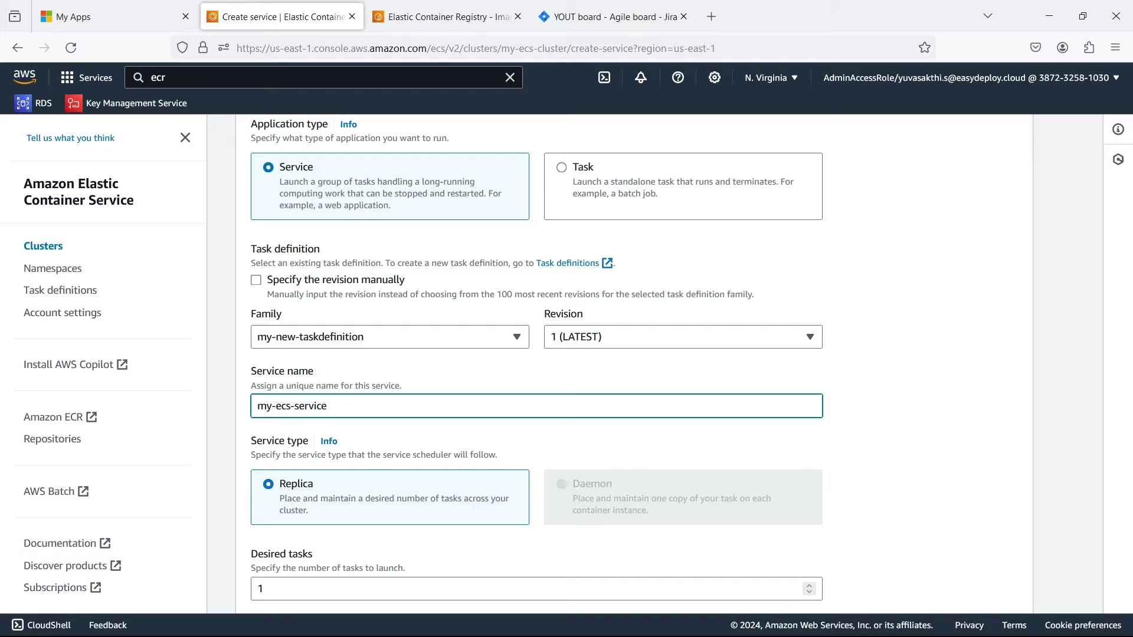
Keep the Replica service type with 1 desired task and expand the service discovery settings, leaving them off.
scroll(437, 407, "down", 3)
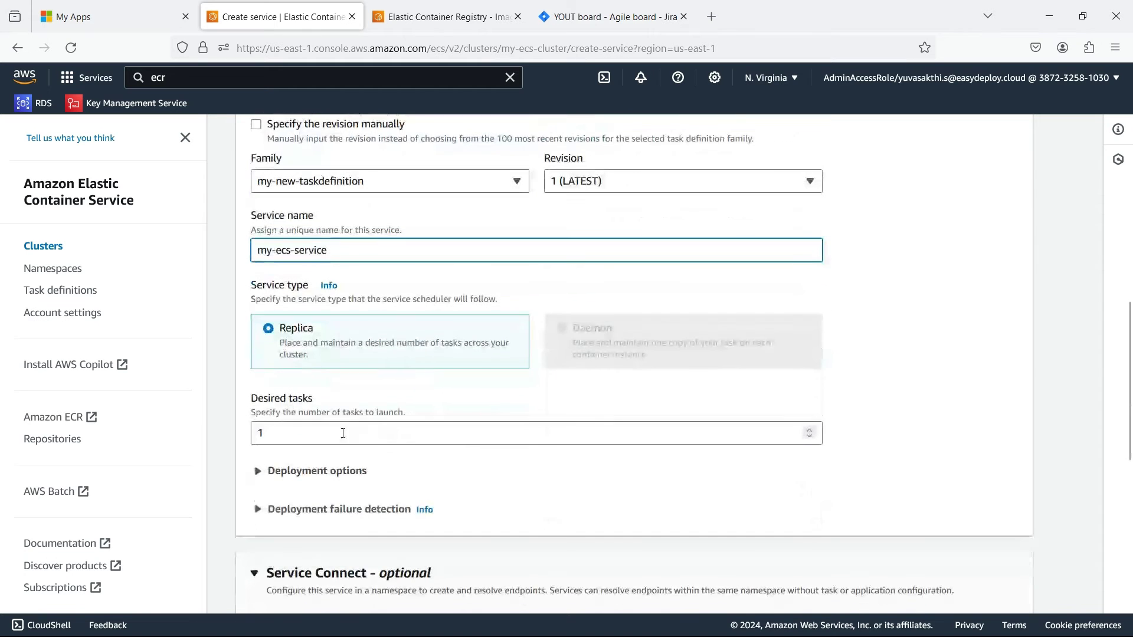
scroll(345, 436, "down", 4)
scroll(357, 413, "up", 2)
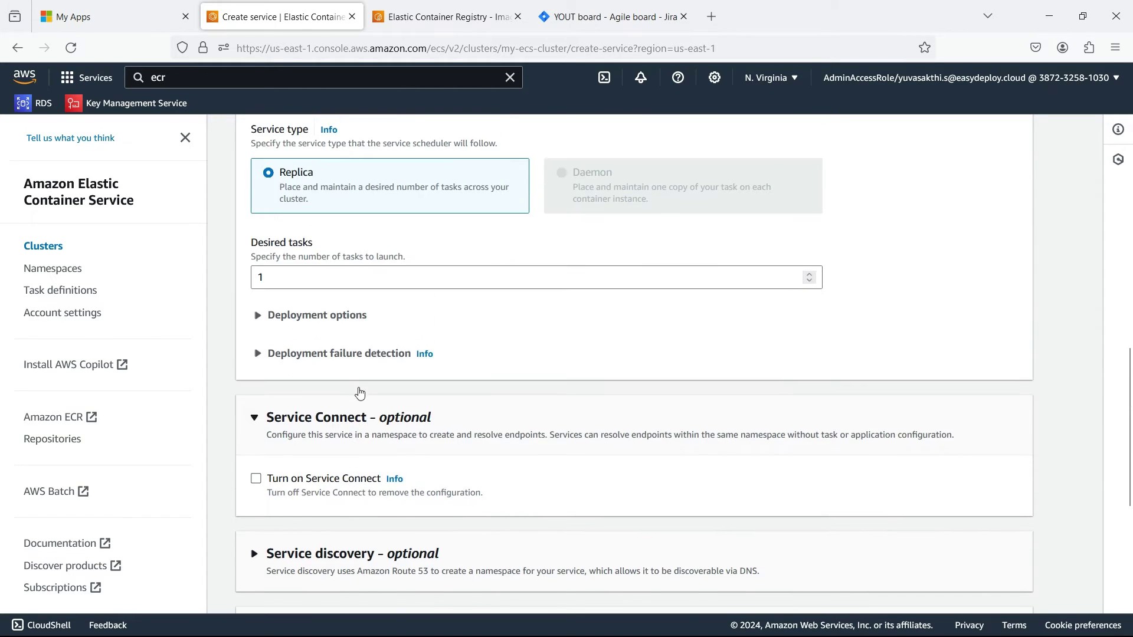
left_click(353, 279)
scroll(353, 306, "up", 3)
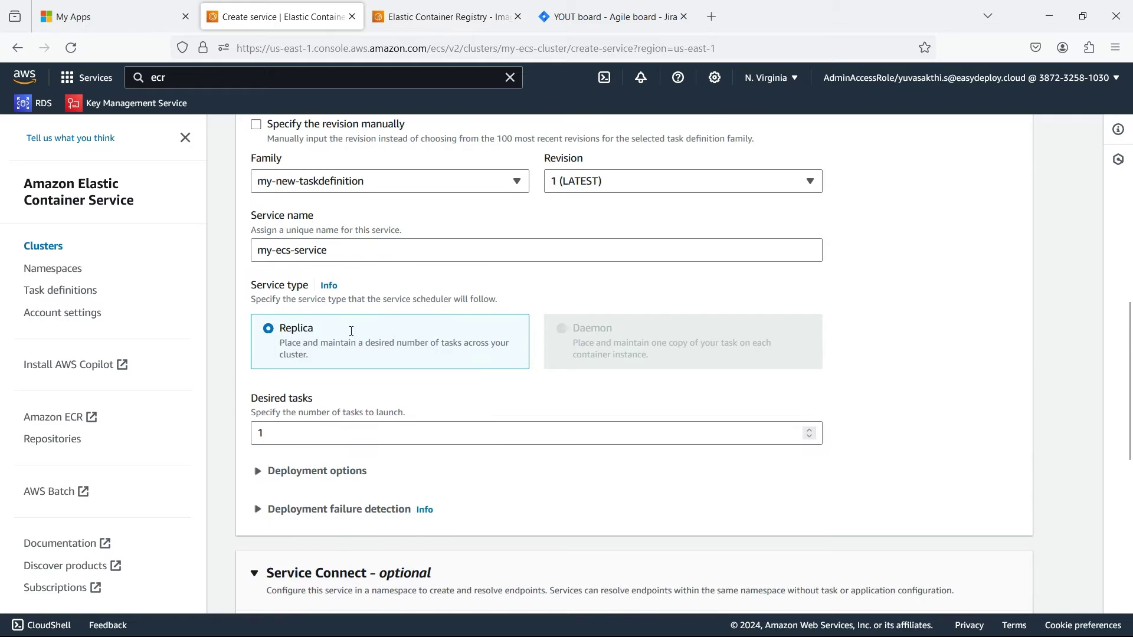
scroll(353, 383, "down", 7)
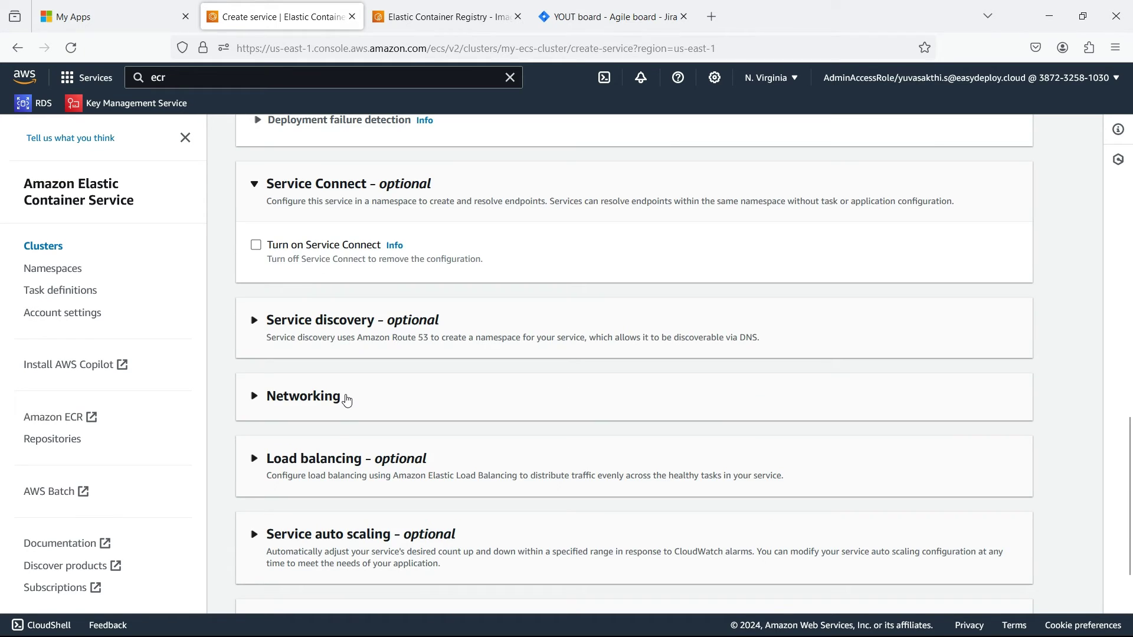
left_click(288, 323)
scroll(304, 391, "down", 2)
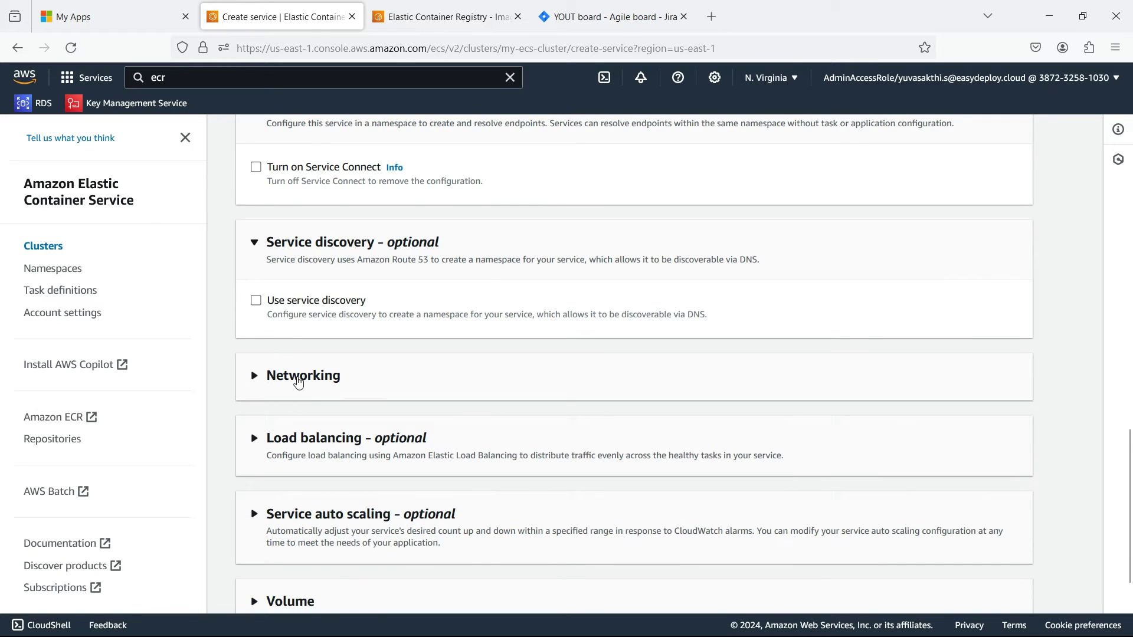
Expand the networking settings and keep the default VPC vpc-f11f5b8b with all its default subnets.
left_click(300, 376)
scroll(319, 413, "down", 4)
left_click(343, 324)
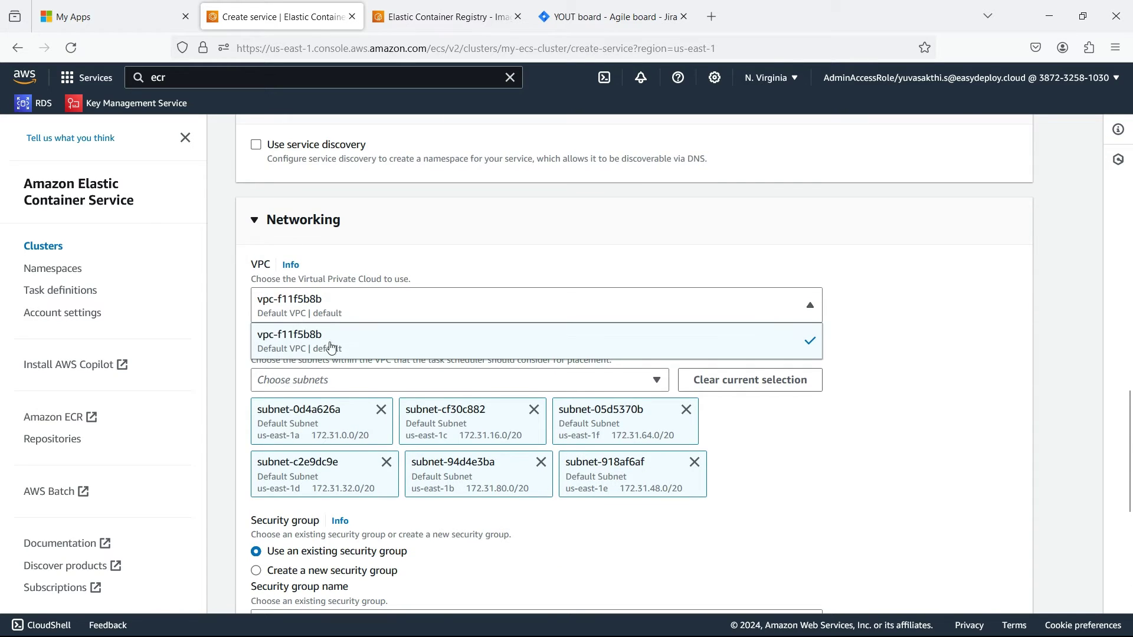
left_click(345, 347)
scroll(332, 412, "down", 3)
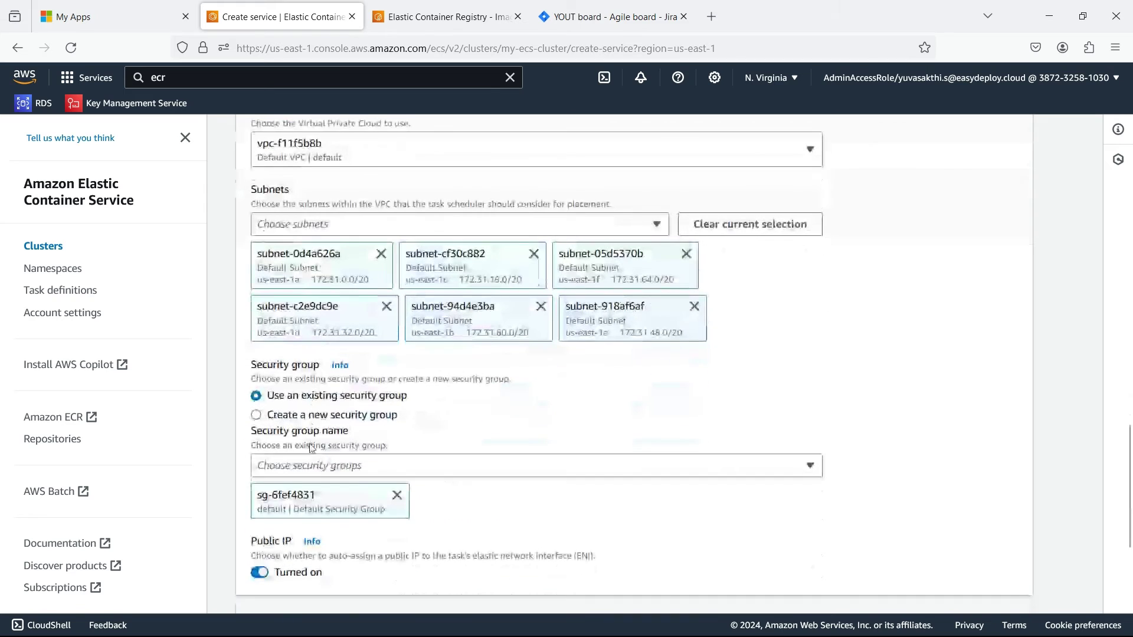
scroll(409, 401, "down", 2)
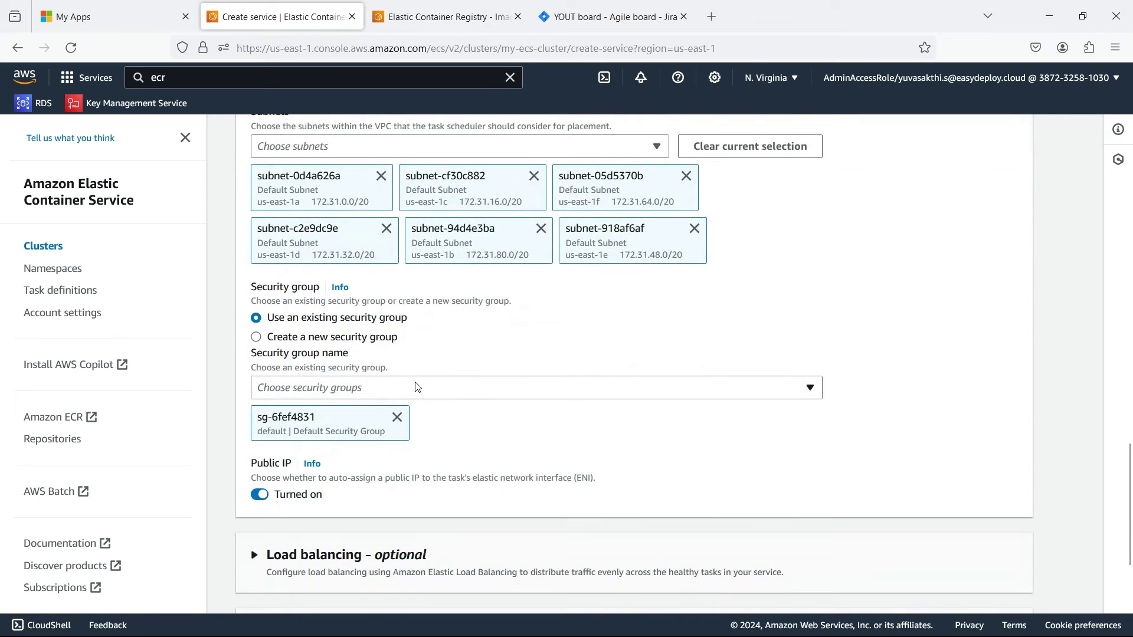
Find the existing security group NEW-SG and add it to the service alongside the default group.
left_click(416, 386)
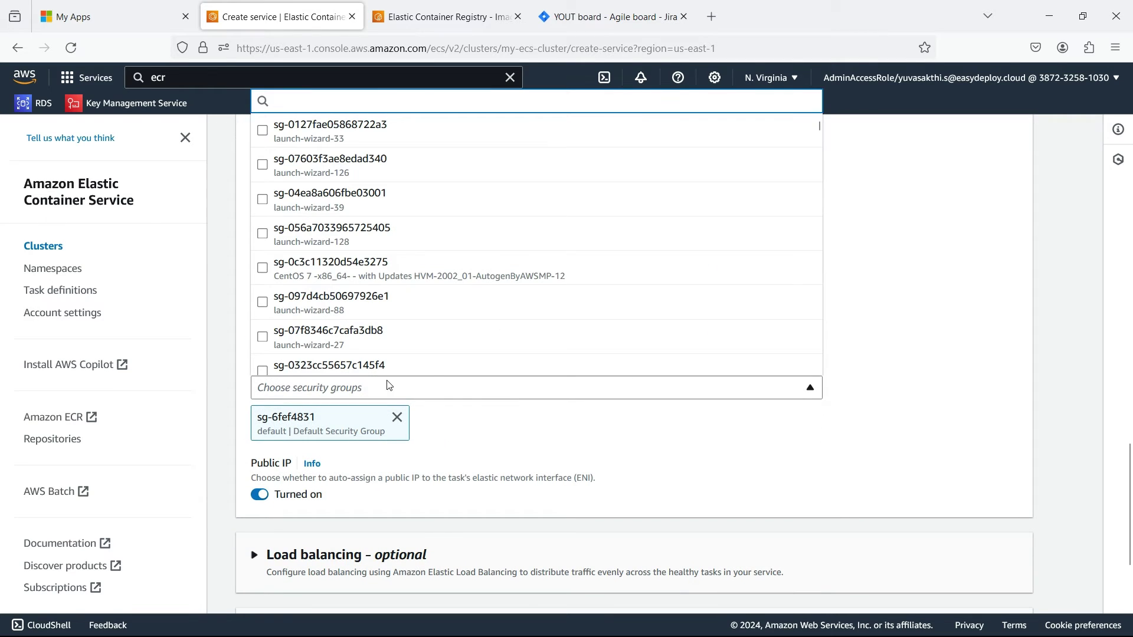
type("new")
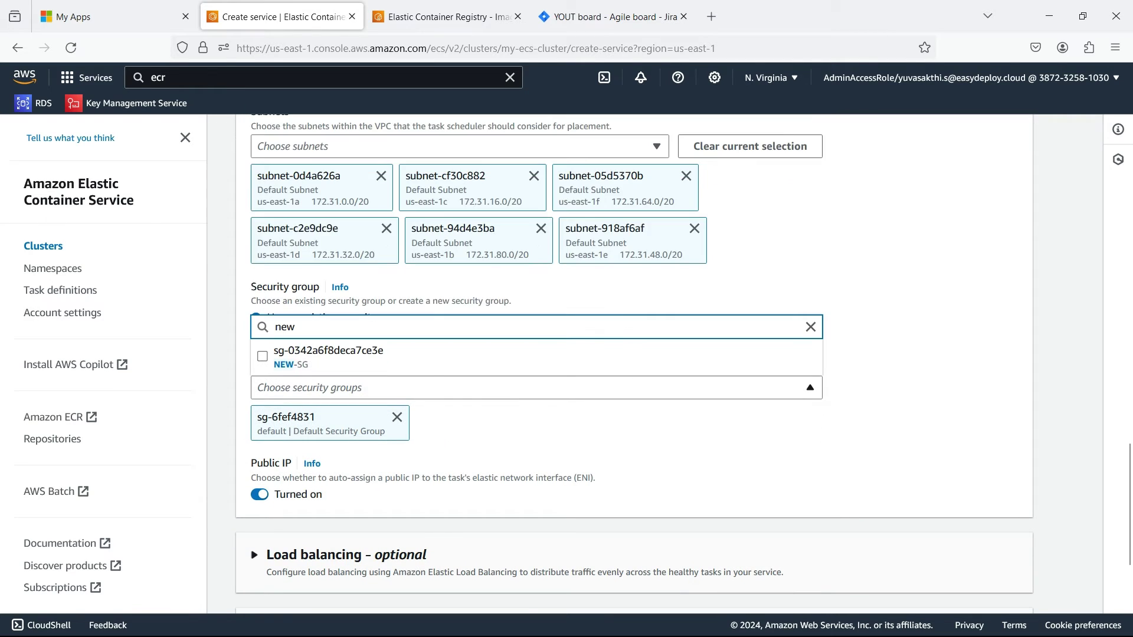
left_click(338, 349)
left_click(749, 443)
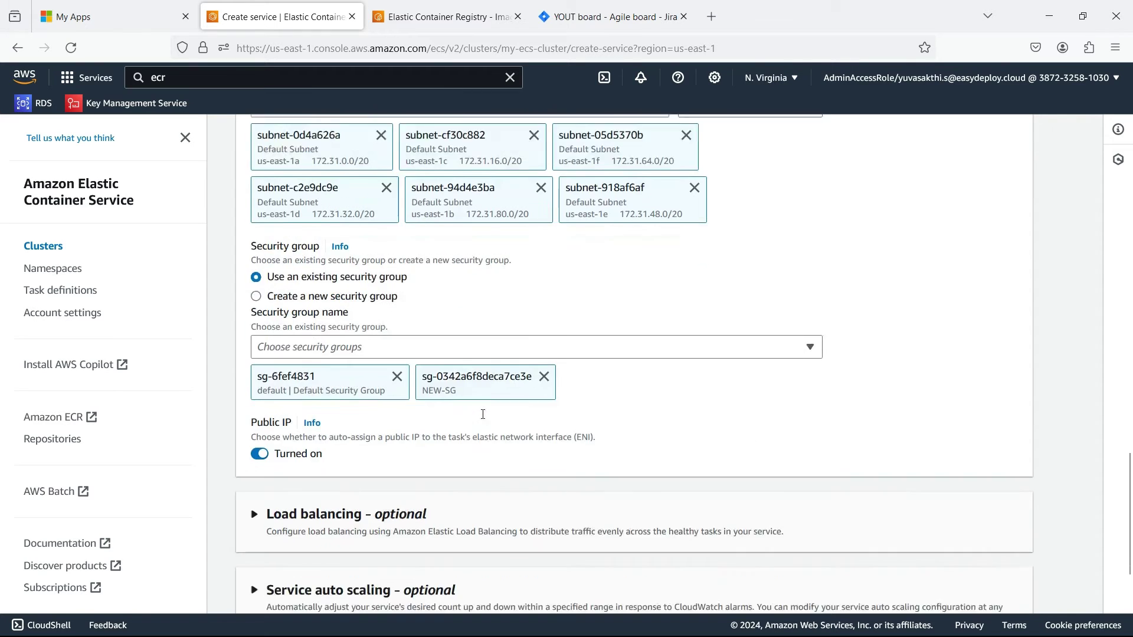
Expand the load balancing settings and leave the load balancer type at None.
scroll(413, 384, "down", 3)
left_click(259, 332)
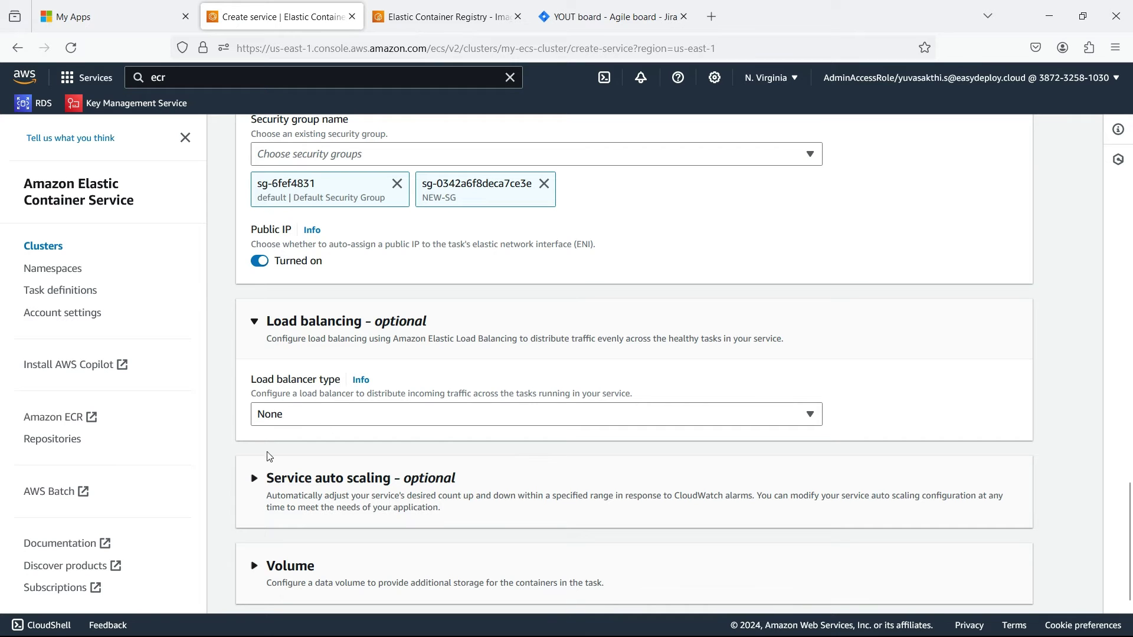
scroll(429, 417, "down", 2)
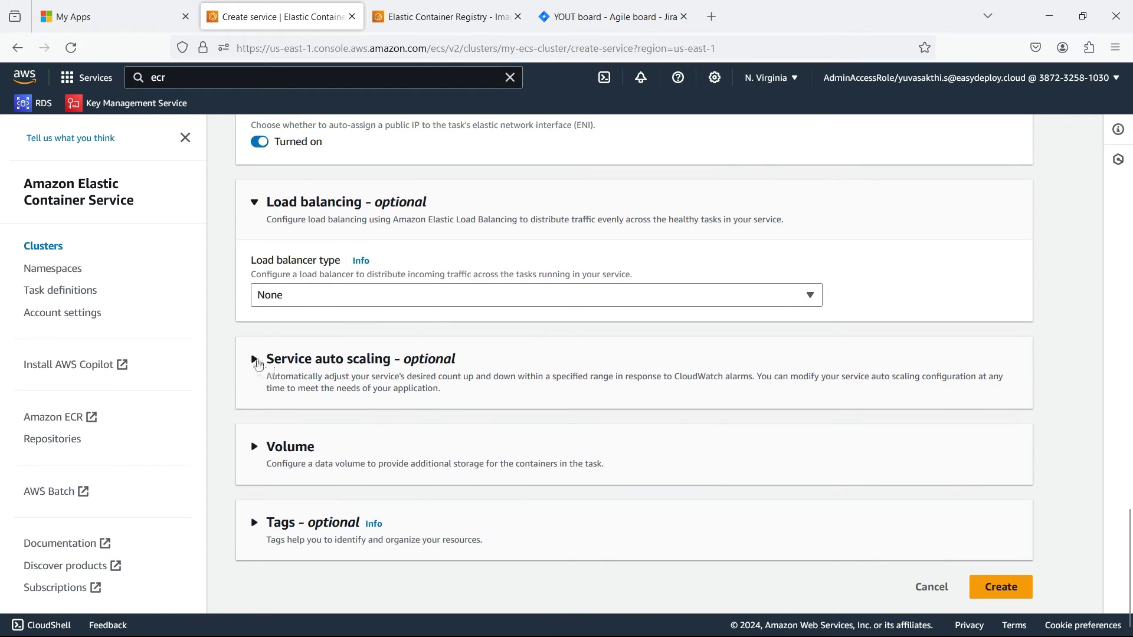
Enable service auto scaling with a minimum of 1 and a maximum of 4 tasks.
left_click(259, 358)
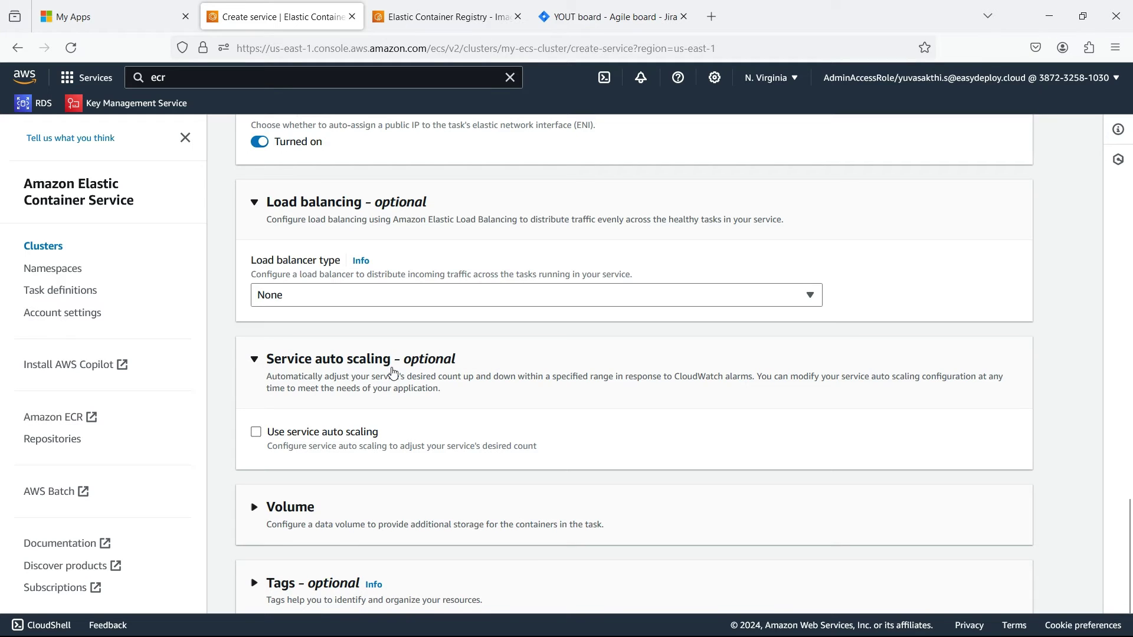
left_click(257, 434)
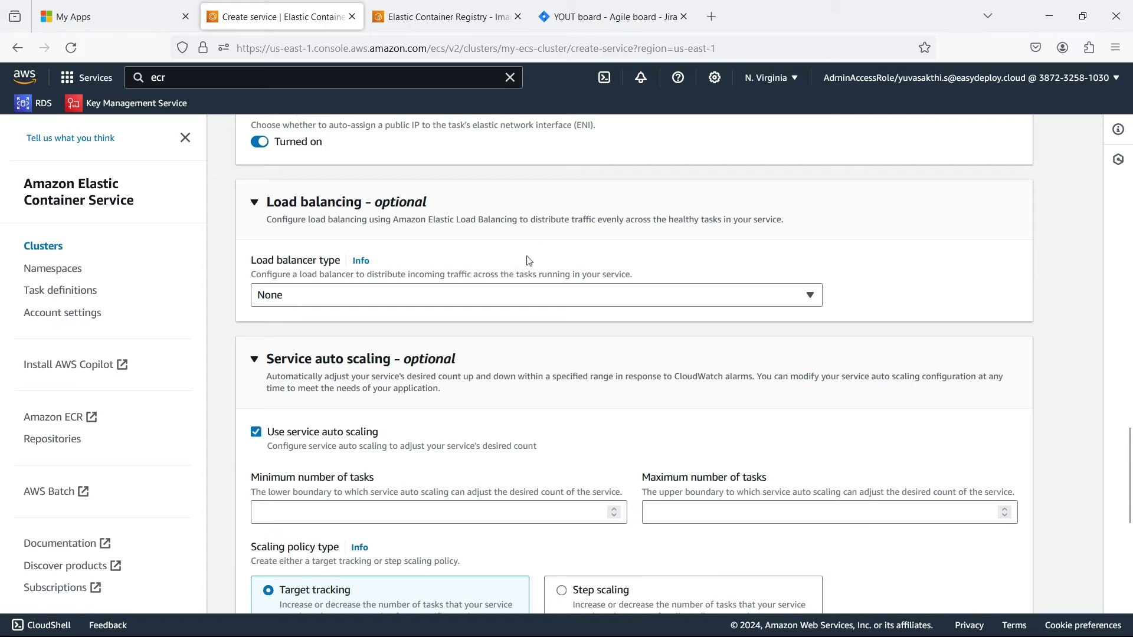
scroll(456, 429, "down", 1)
left_click(376, 438)
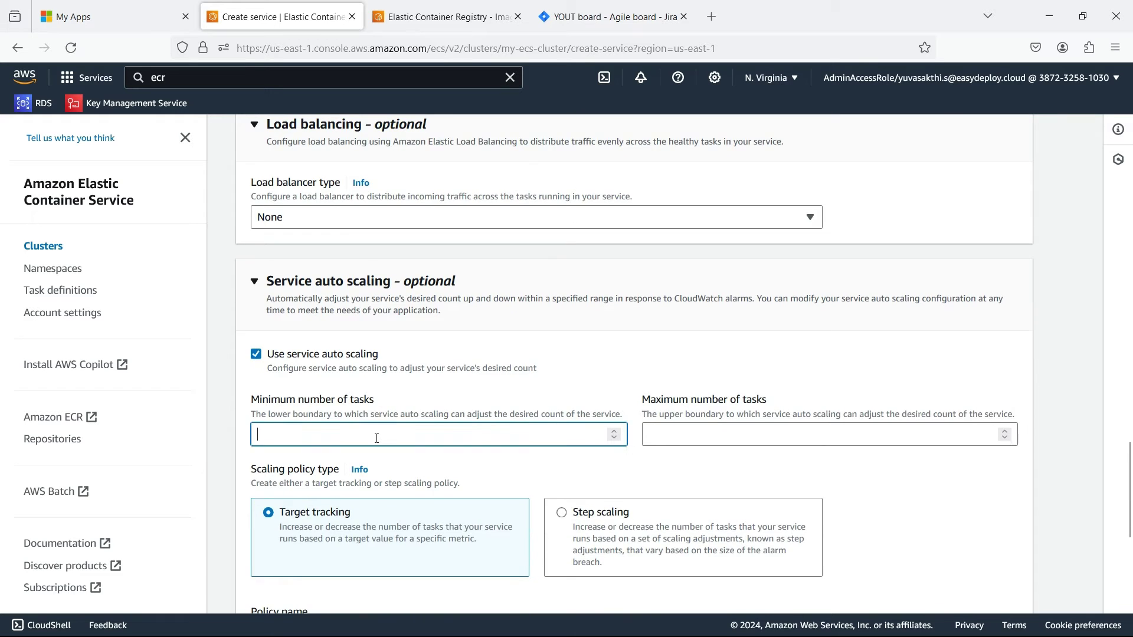
left_click(806, 427)
left_click(424, 441)
left_click(711, 431)
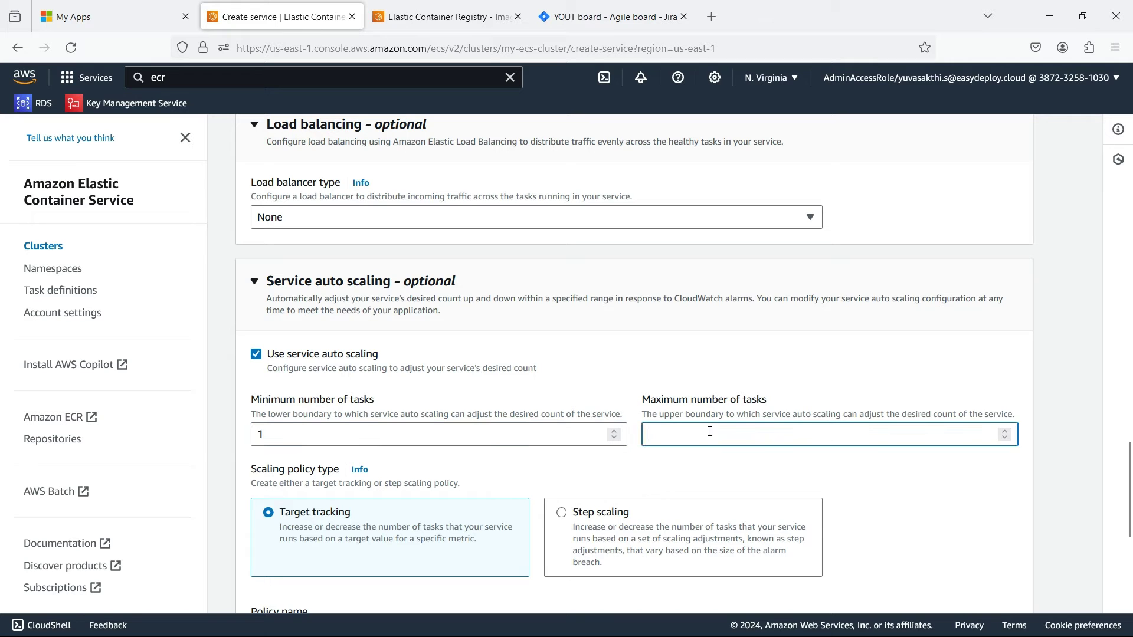
scroll(489, 433, "down", 3)
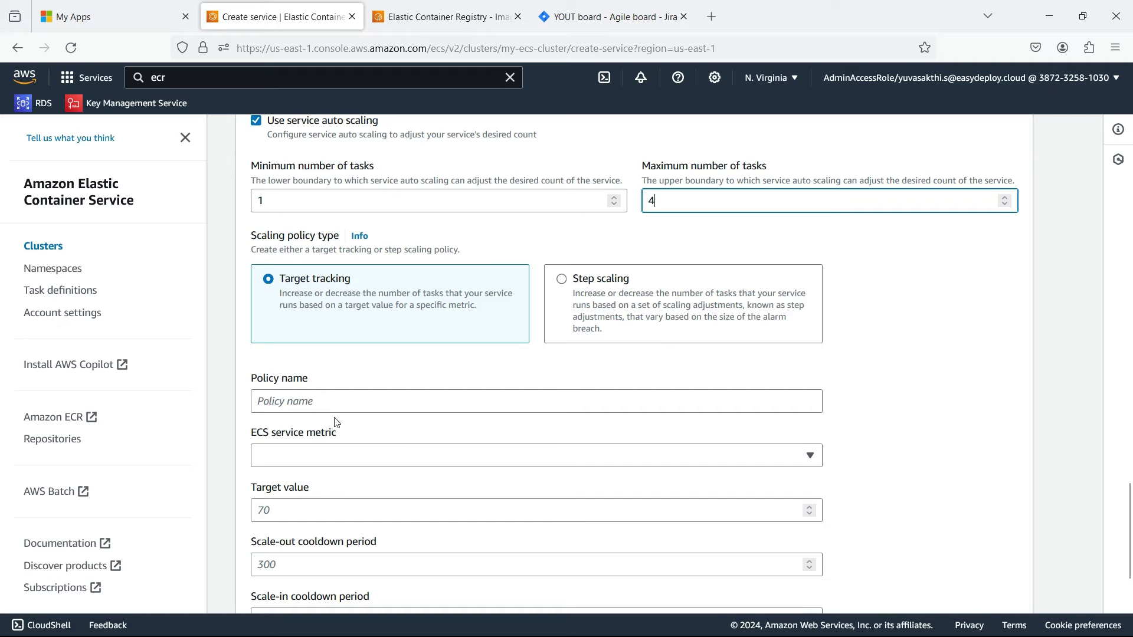
Define a target tracking policy named my-scalingpolicy on ECSServiceAverageCPUUtilization with target value 10, leaving both cooldown periods empty.
left_click(336, 402)
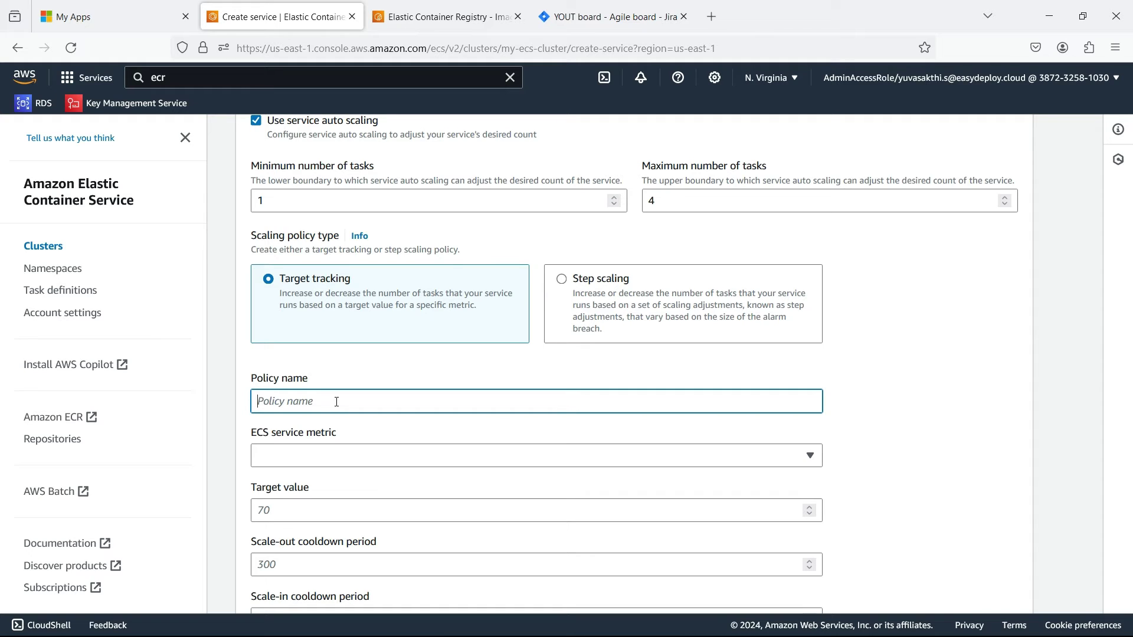
type("my-scalingpolicy")
scroll(475, 589, "down", 3)
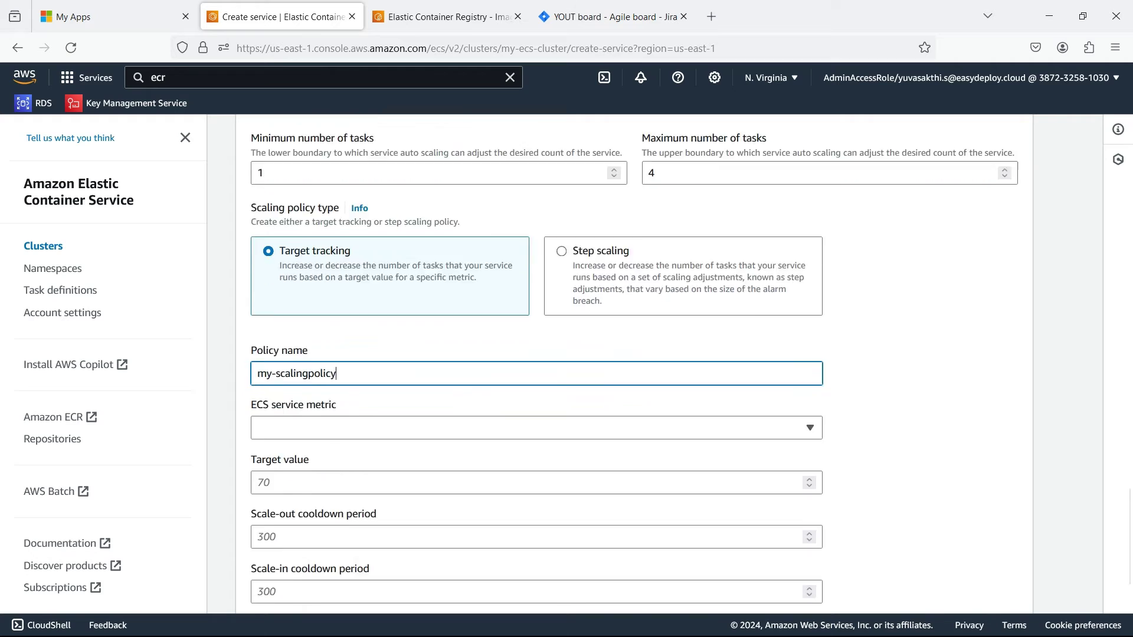
left_click(466, 296)
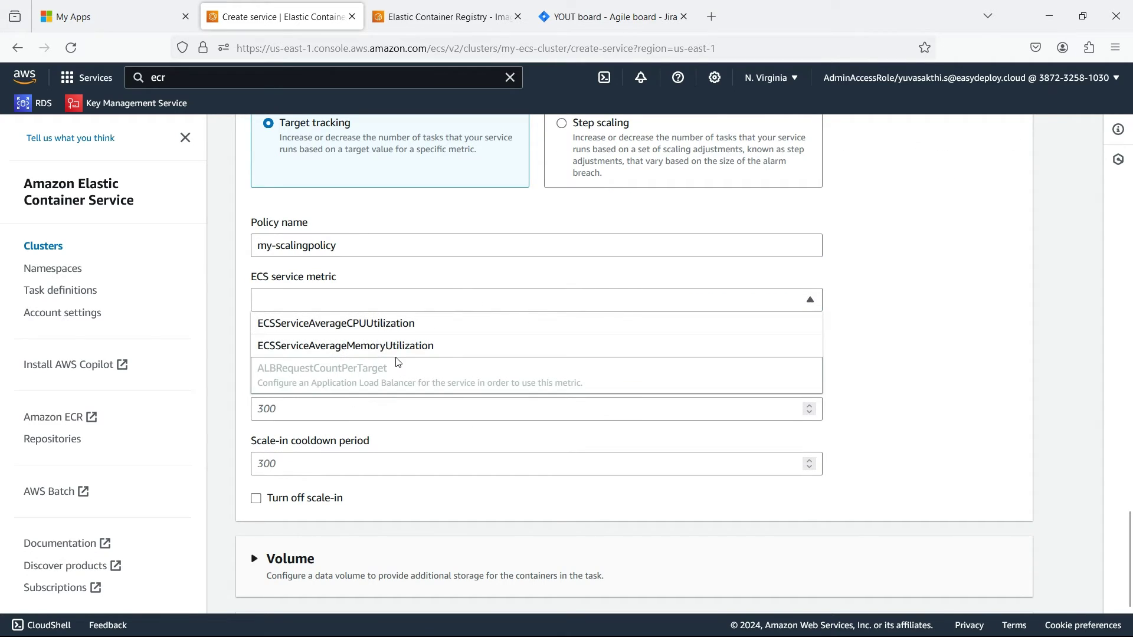
left_click(371, 322)
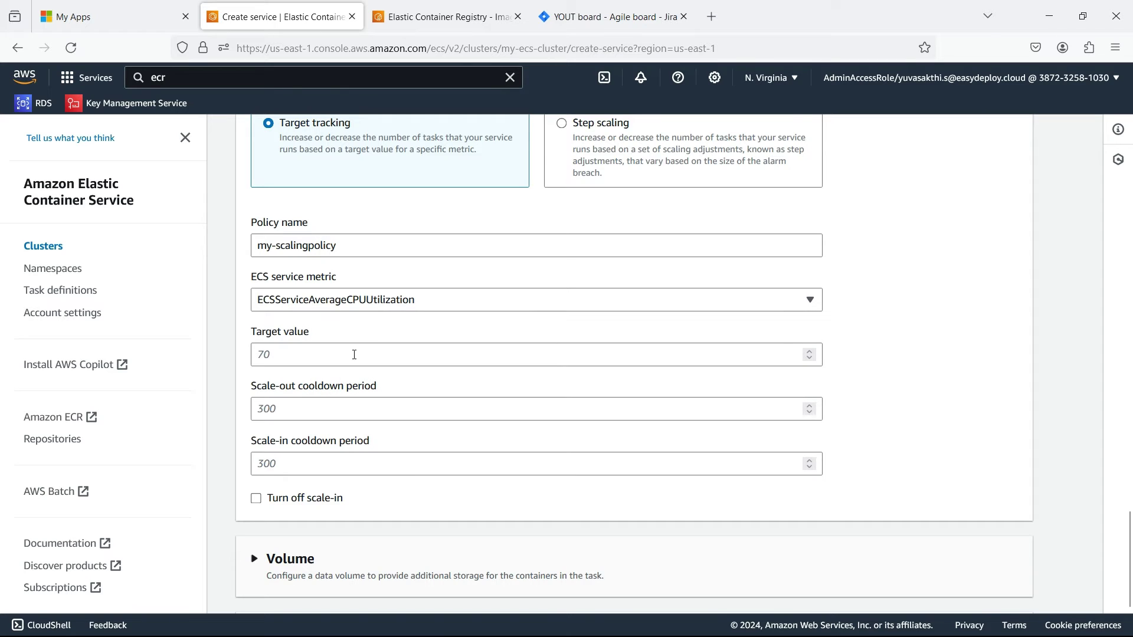
left_click(354, 354)
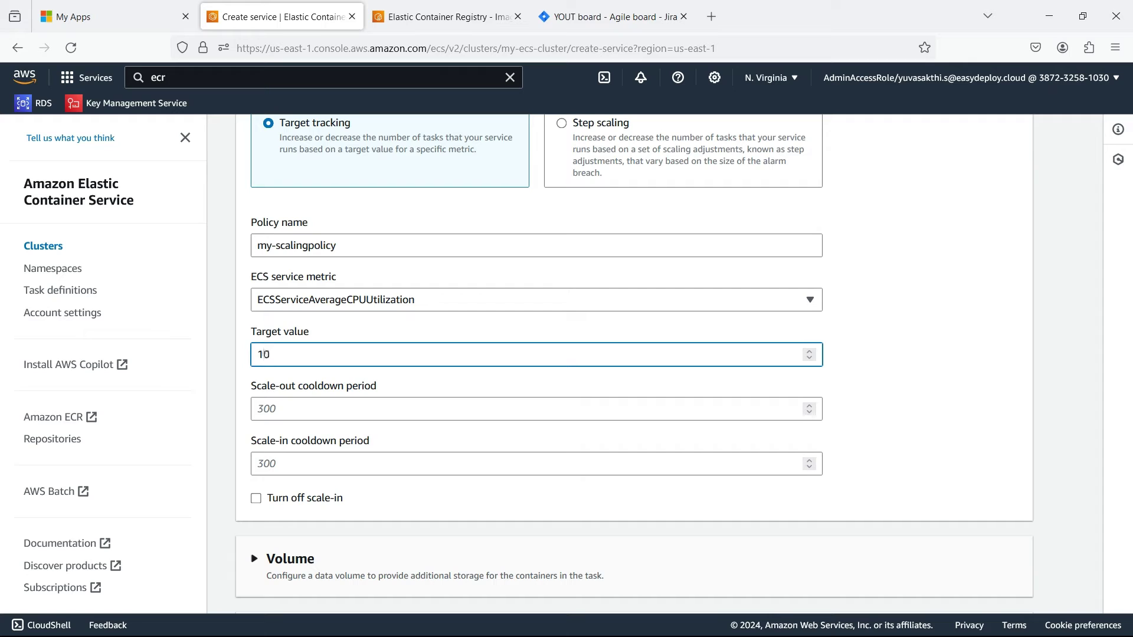
left_click(308, 417)
left_click(319, 471)
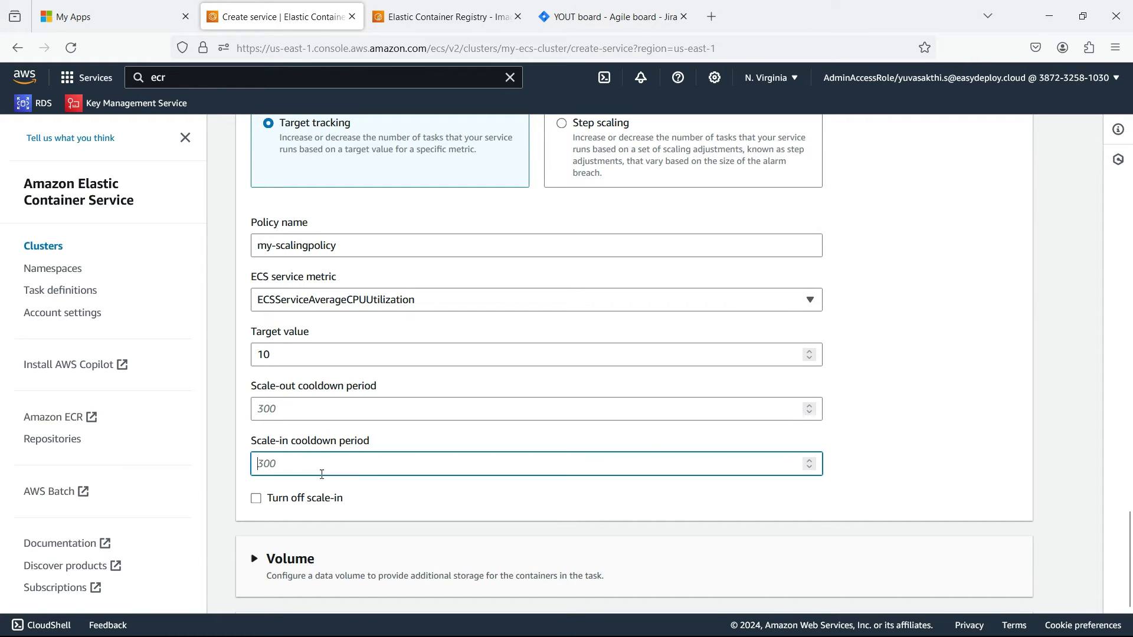
scroll(322, 480, "down", 2)
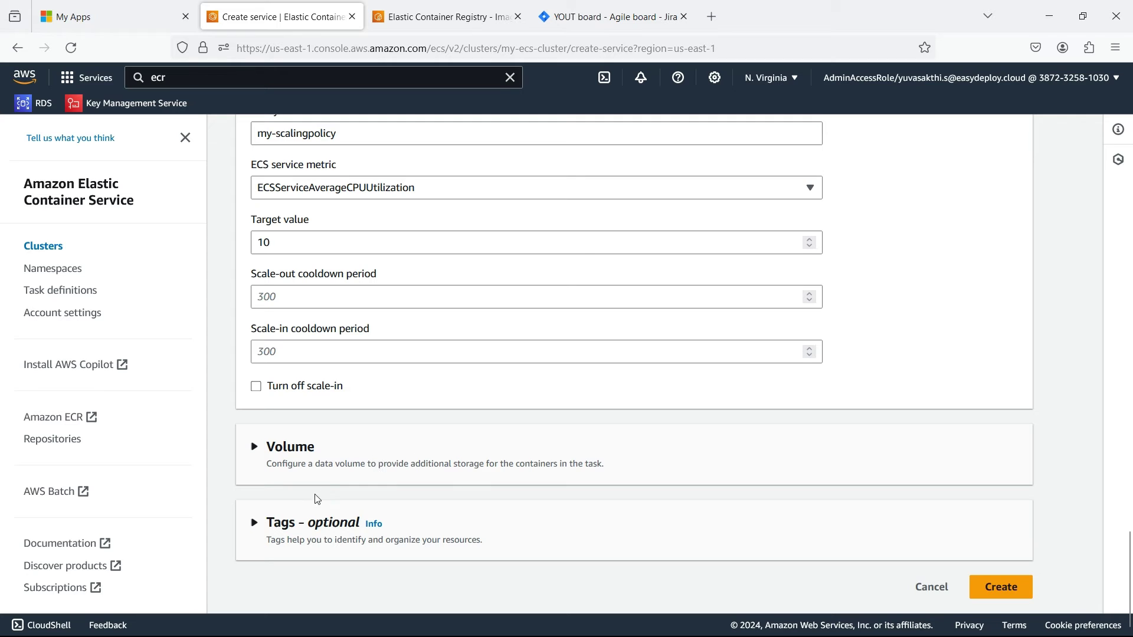
Create the service from the completed configuration and refresh the services list of my-ecs-cluster.
left_click(1017, 591)
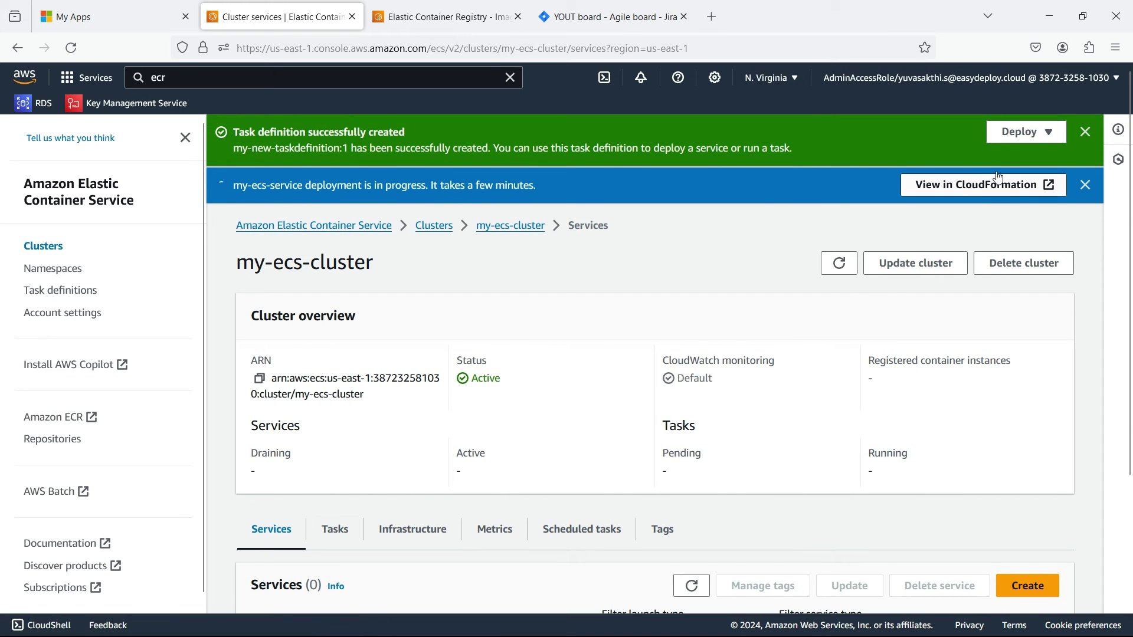
left_click(1030, 136)
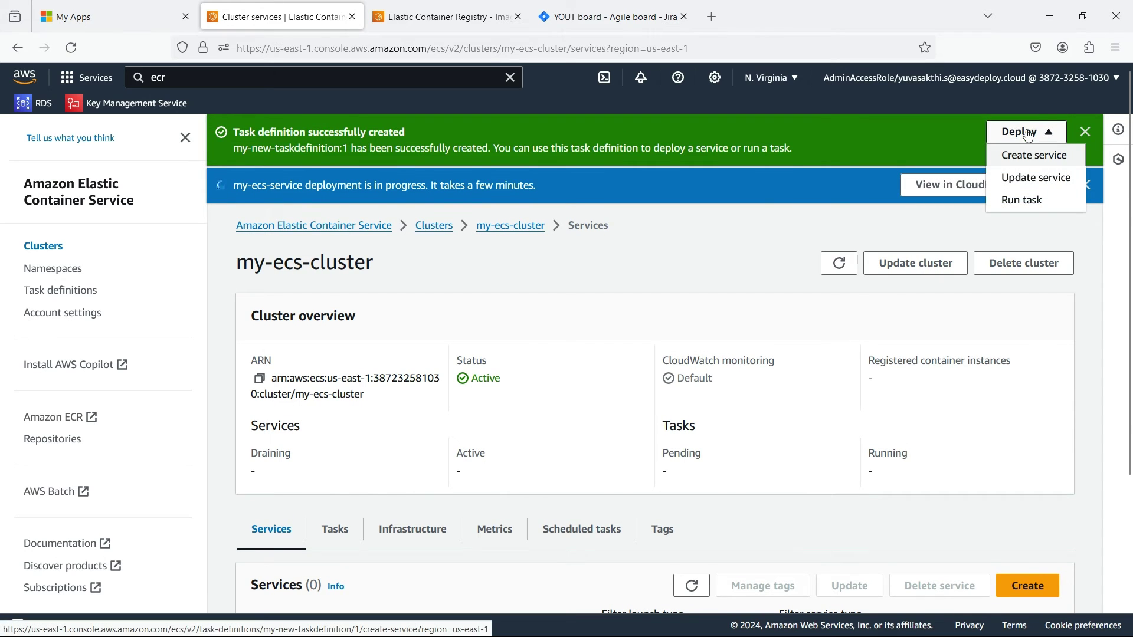
left_click(1029, 135)
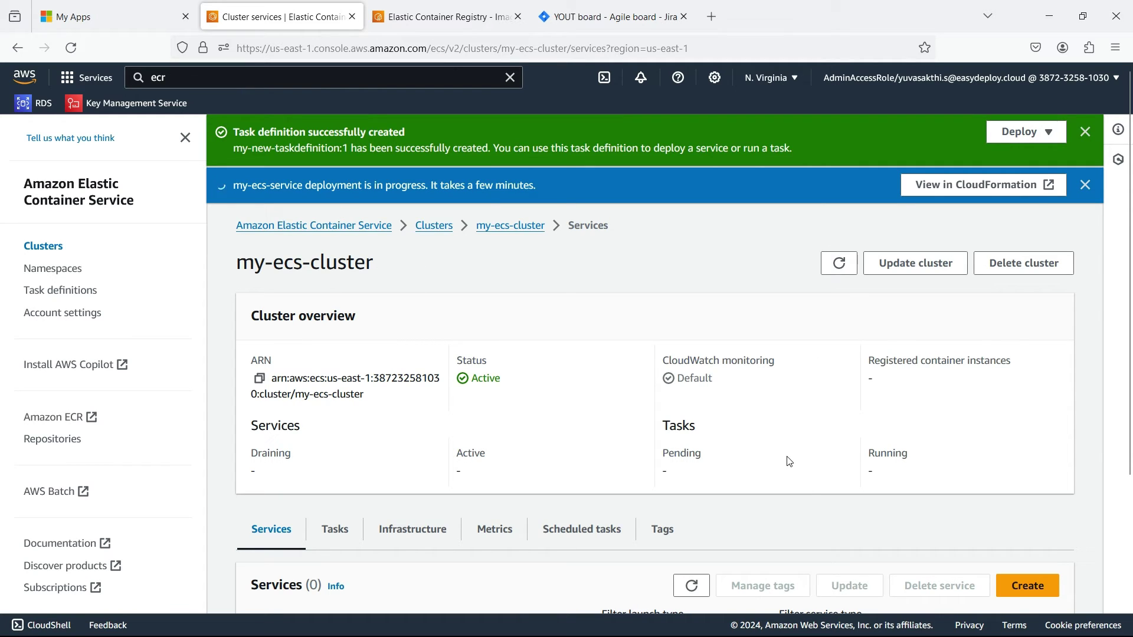
scroll(455, 458, "down", 3)
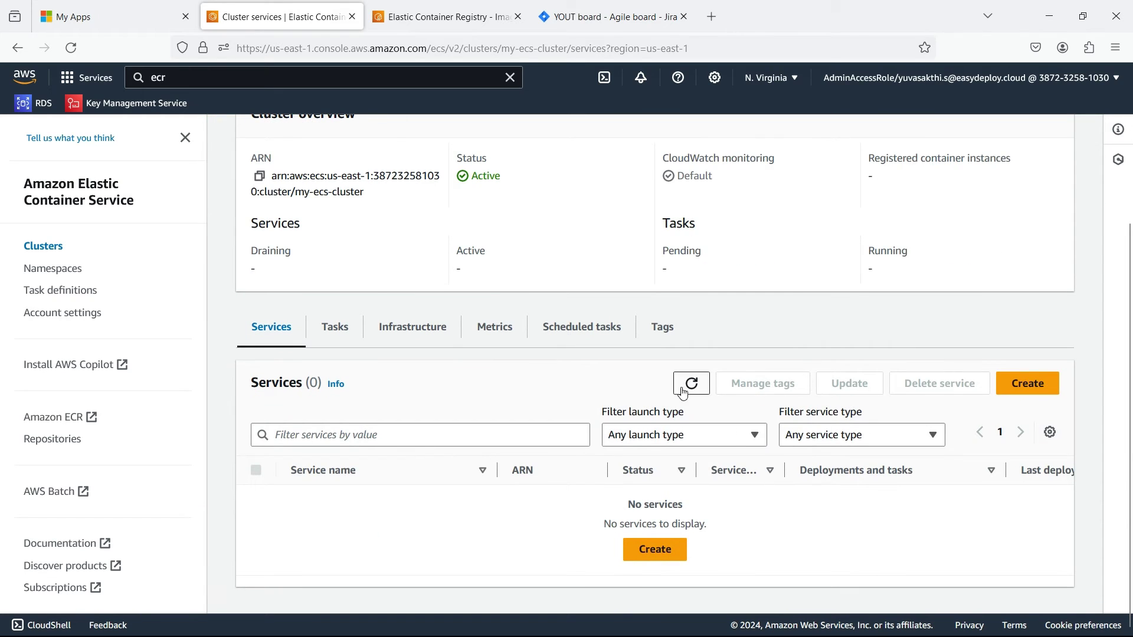
left_click(687, 387)
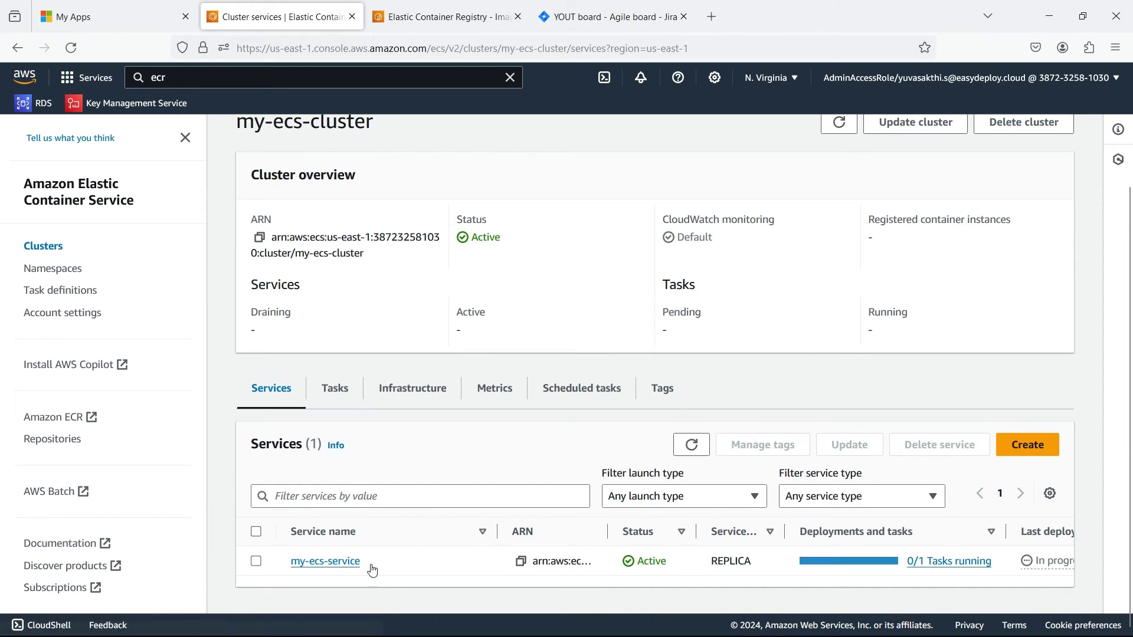
Check the deployment and task details of my-ecs-service in the services list, and look at the cluster's tasks.
scroll(397, 538, "down", 2)
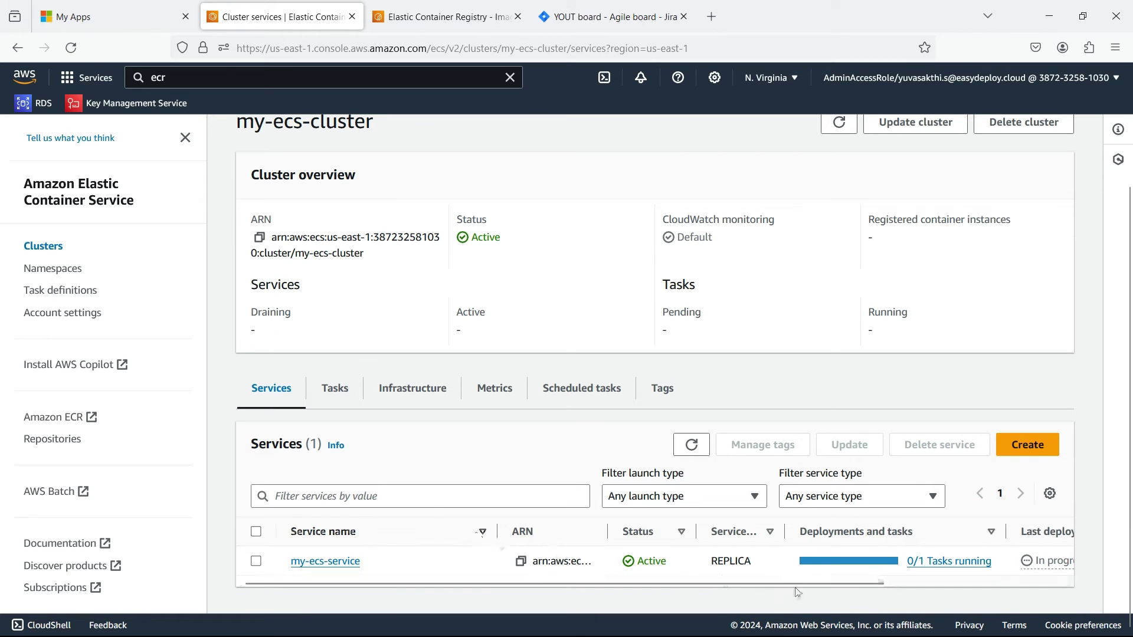
left_click_drag(778, 583, 951, 577)
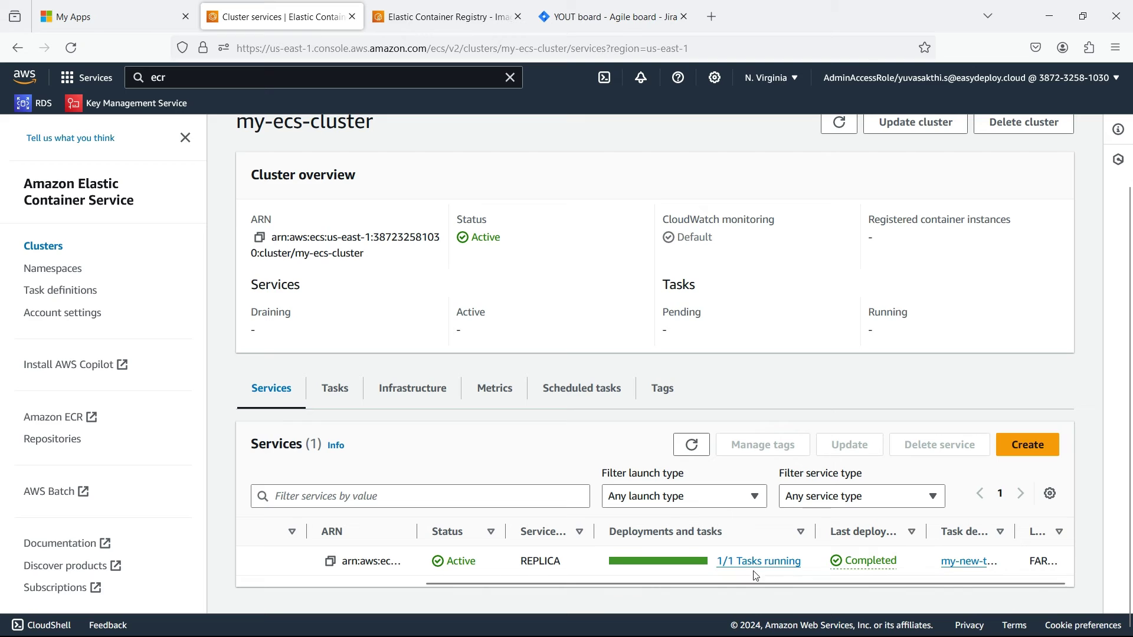
left_click(270, 584)
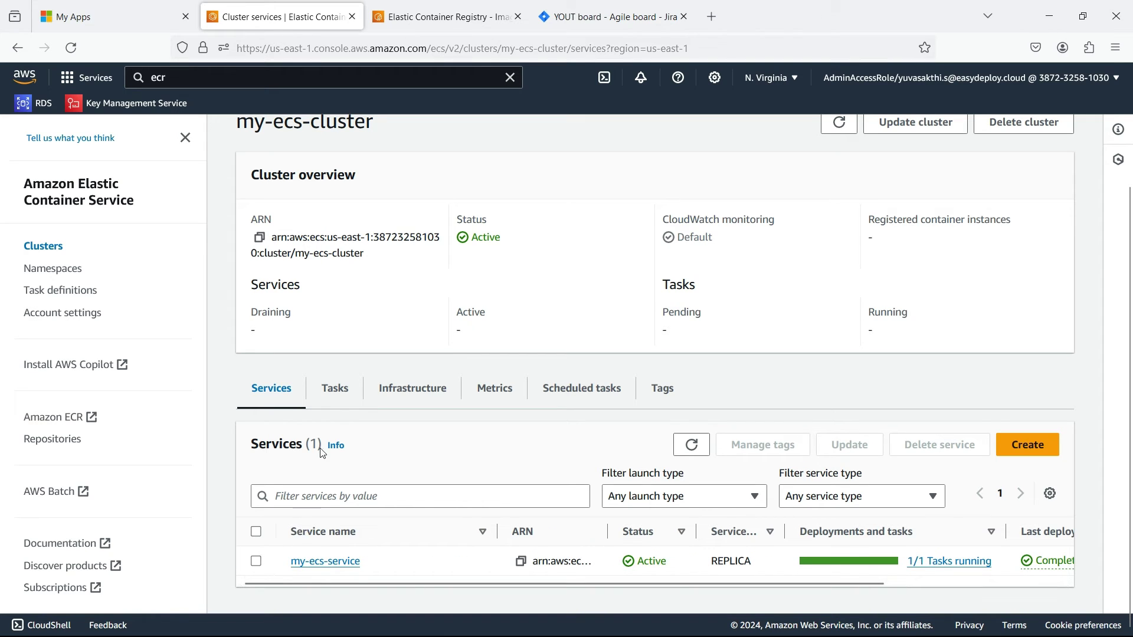
left_click(338, 389)
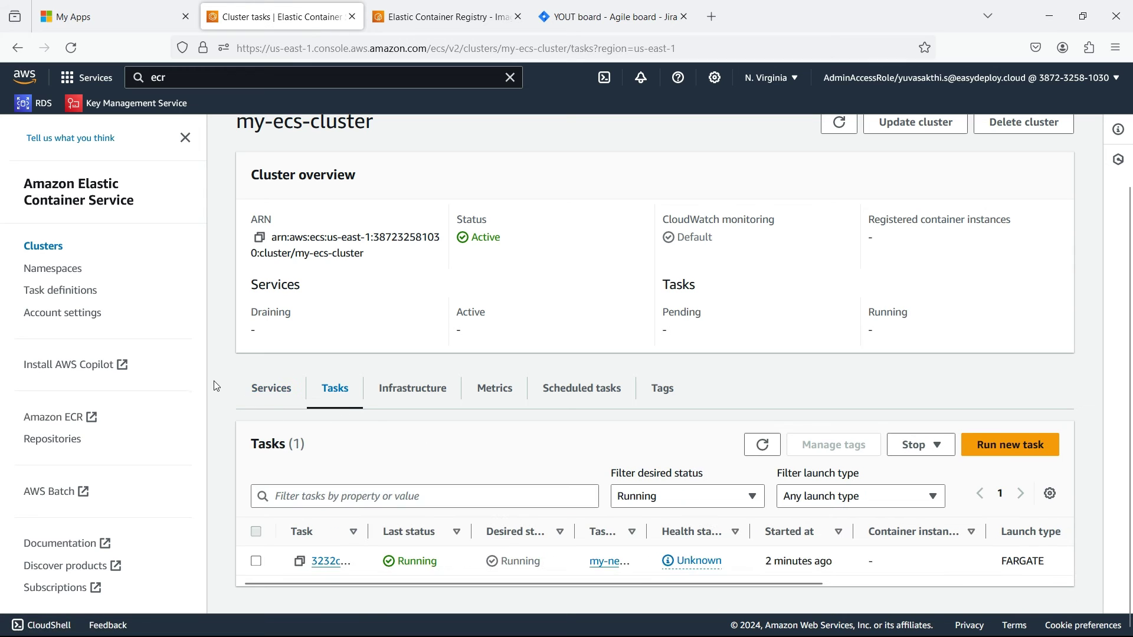
left_click(265, 390)
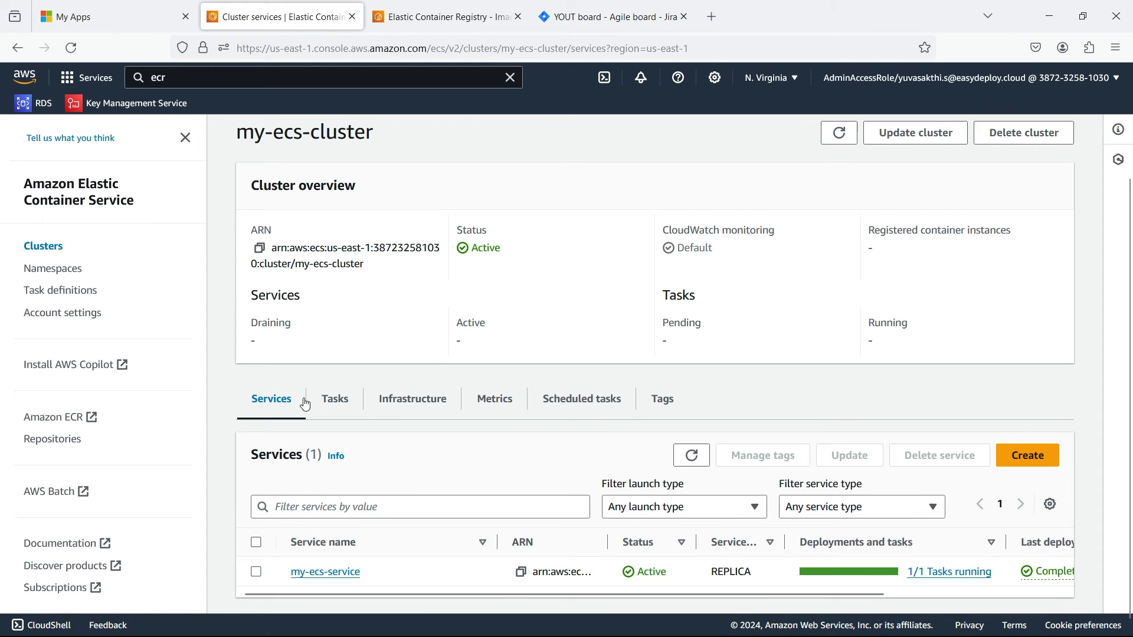
Open my-ecs-service and review its health, running tasks and container logs.
left_click(298, 562)
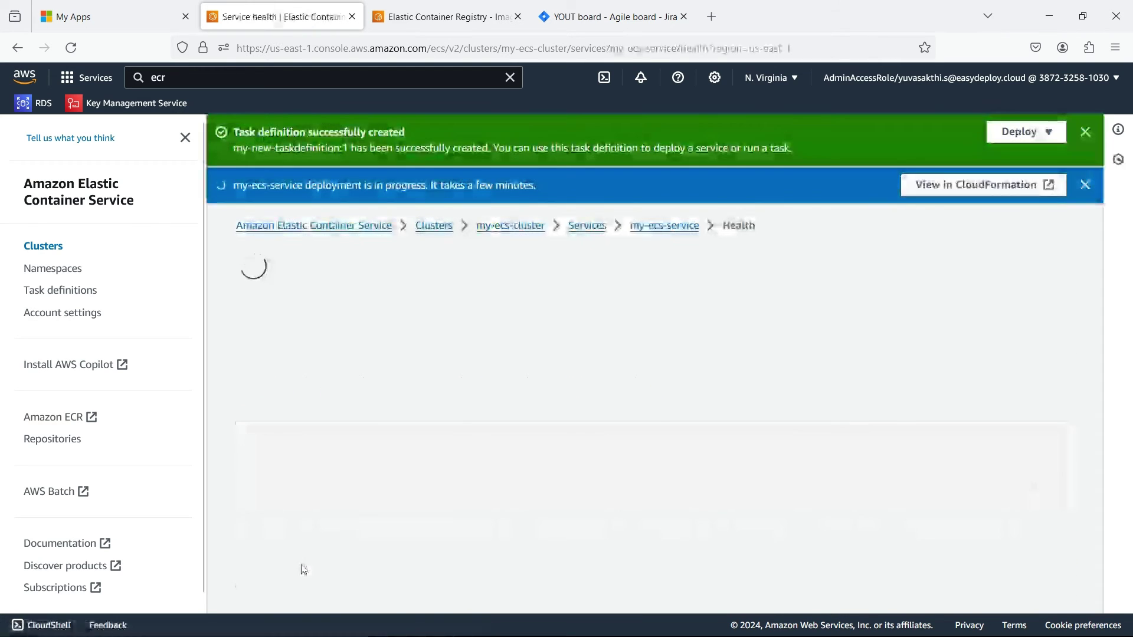
scroll(245, 481, "down", 3)
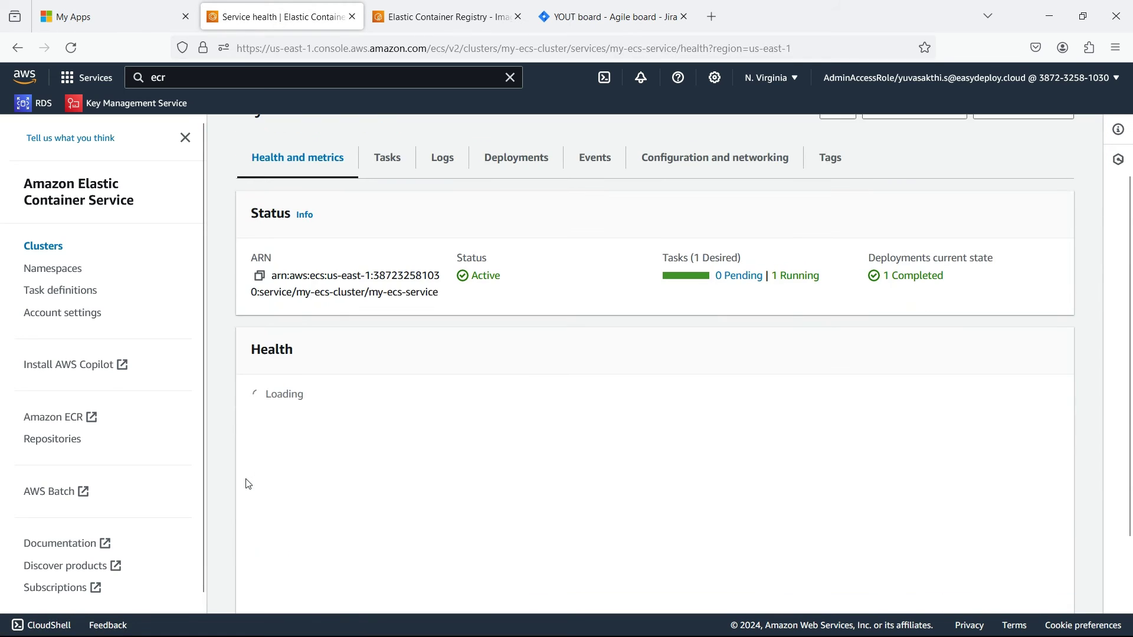
scroll(306, 458, "up", 3)
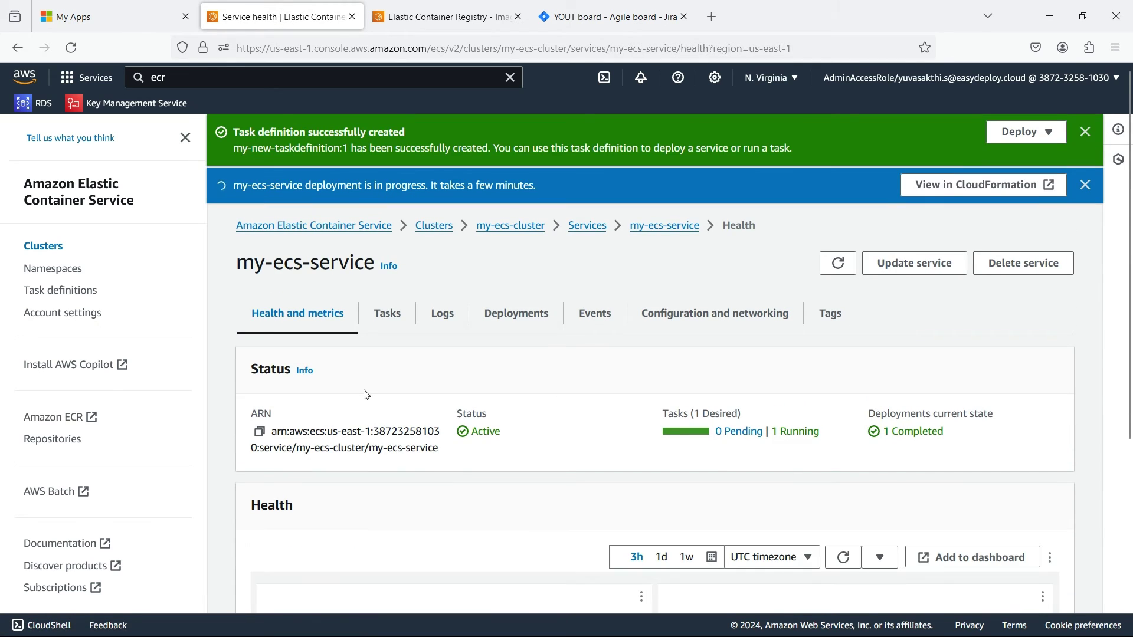
left_click(383, 324)
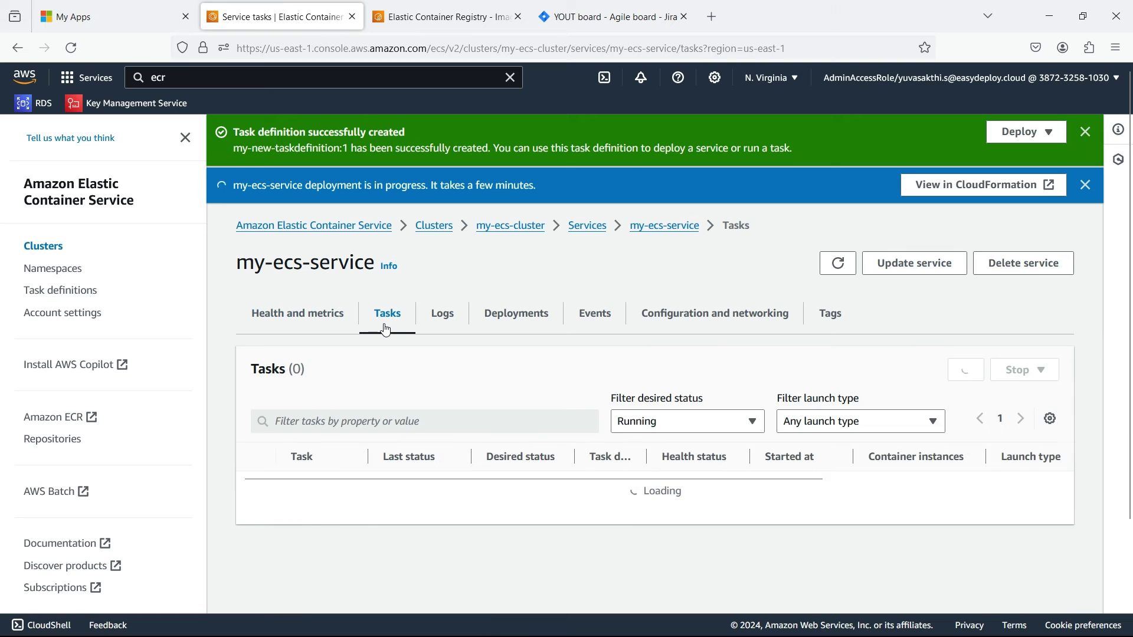
scroll(365, 384, "down", 2)
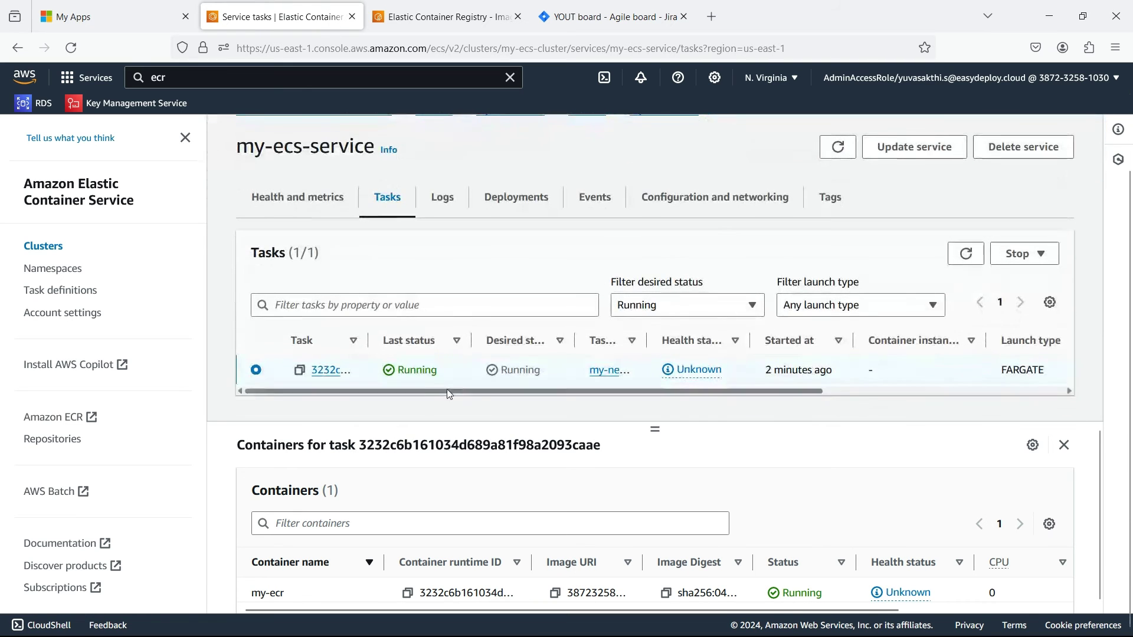
left_click(445, 199)
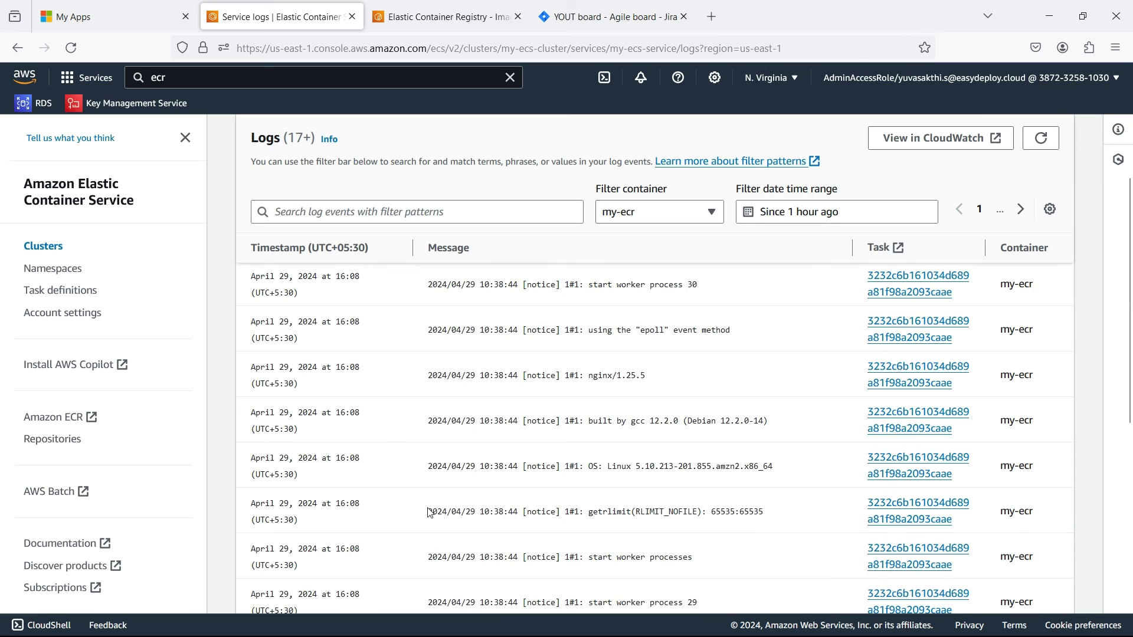
Examine the service's deployments, its events, and its configuration and networking details.
left_click(505, 329)
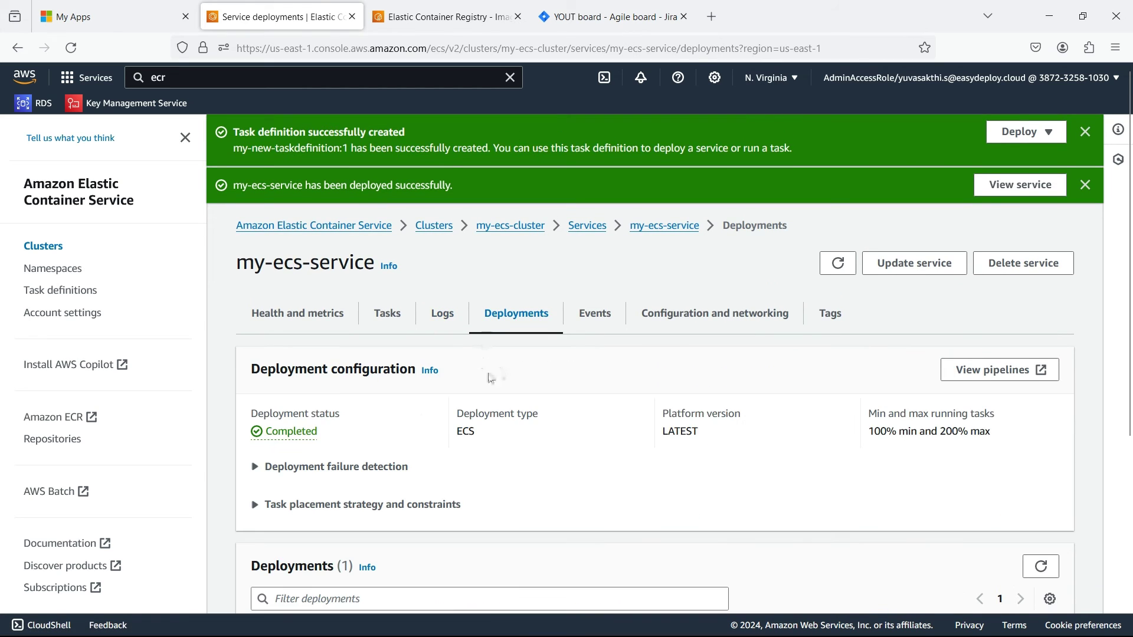
scroll(480, 360, "down", 3)
scroll(471, 348, "down", 3)
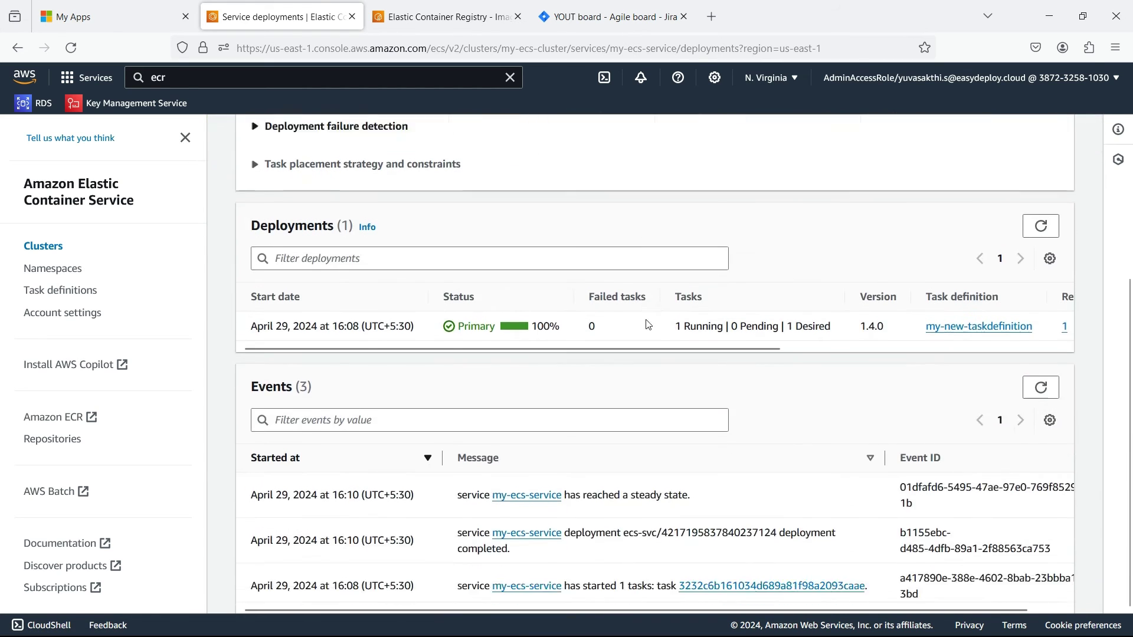
scroll(651, 339, "up", 6)
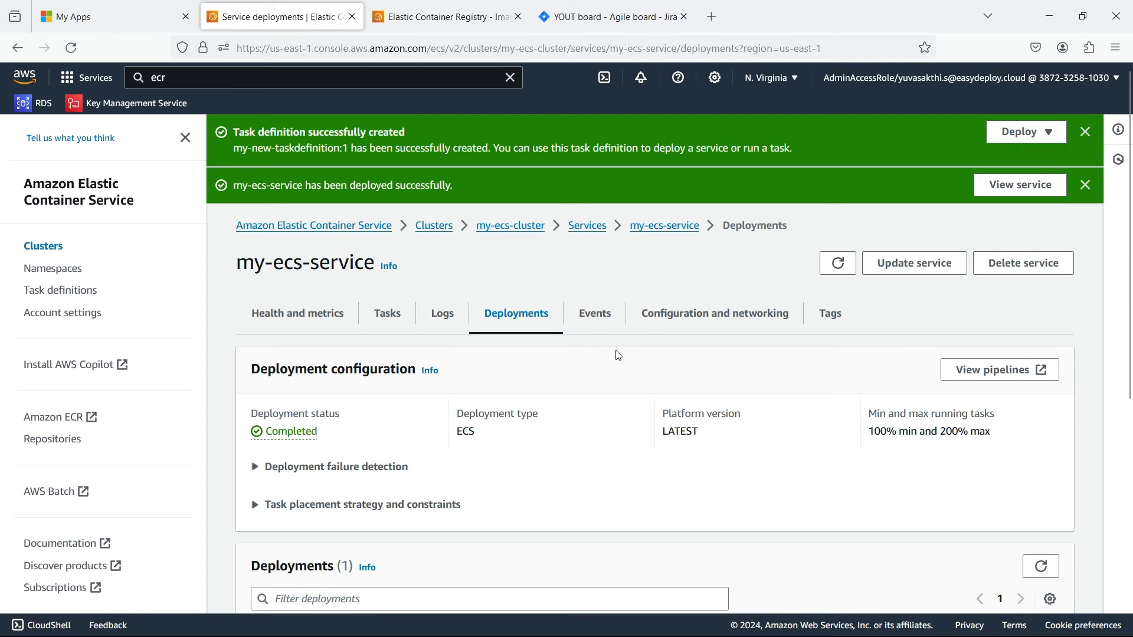
left_click(582, 333)
scroll(590, 330, "down", 1)
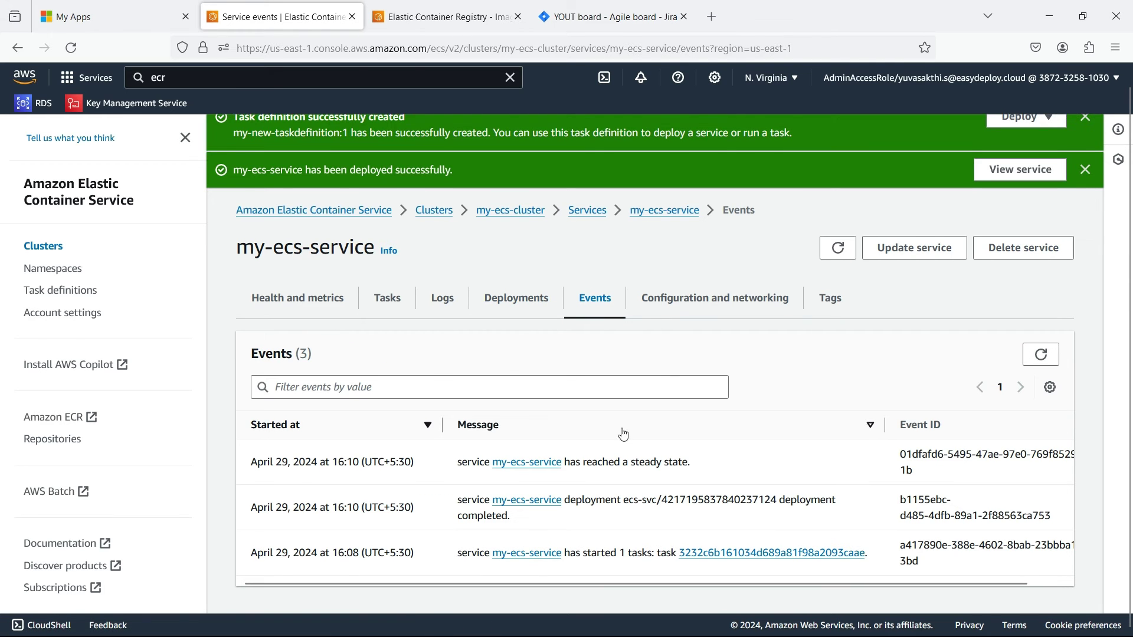
left_click(683, 310)
scroll(498, 382, "down", 3)
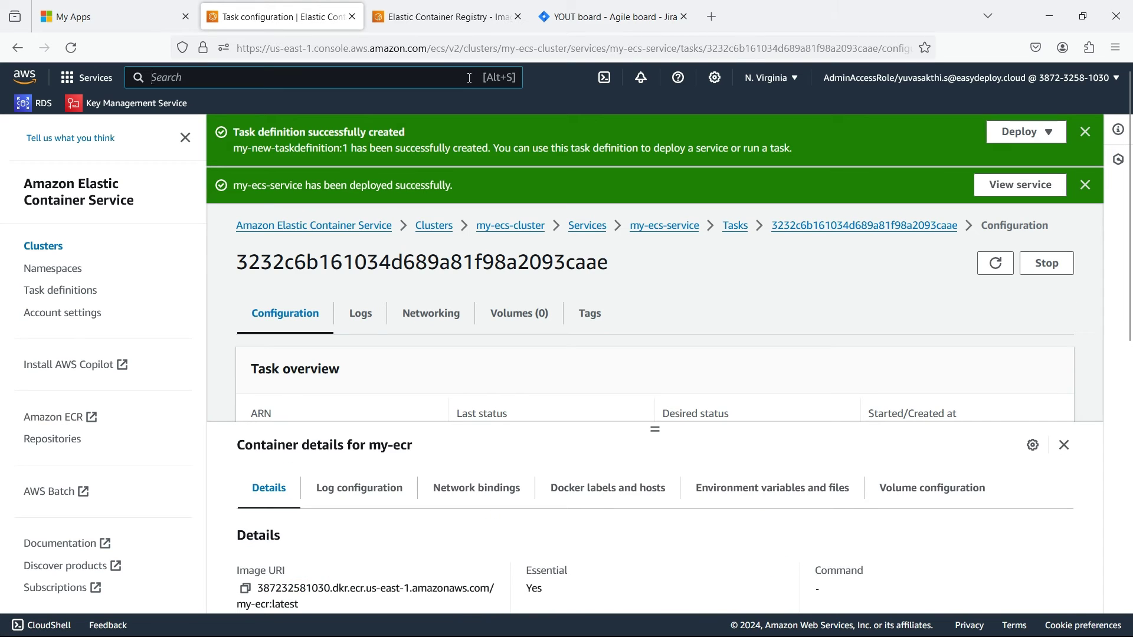
Find EC2 and open it in a separate browser tab, then show the details of the ECS-DEMO instance without the running-state filter.
type("ec2")
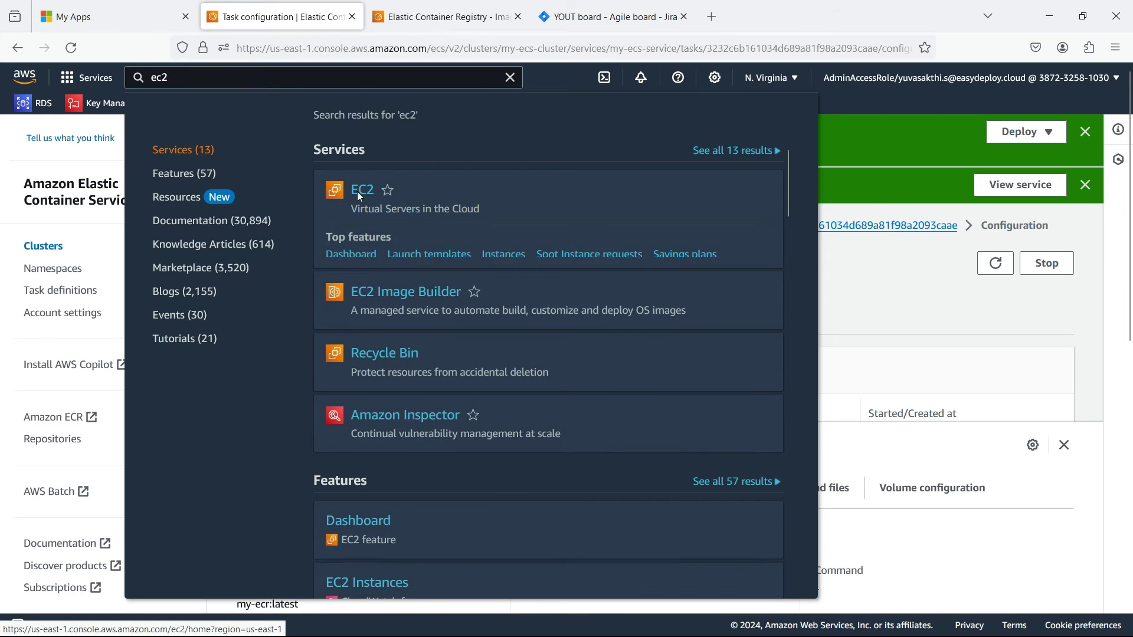
middle_click(377, 203)
left_click(425, 14)
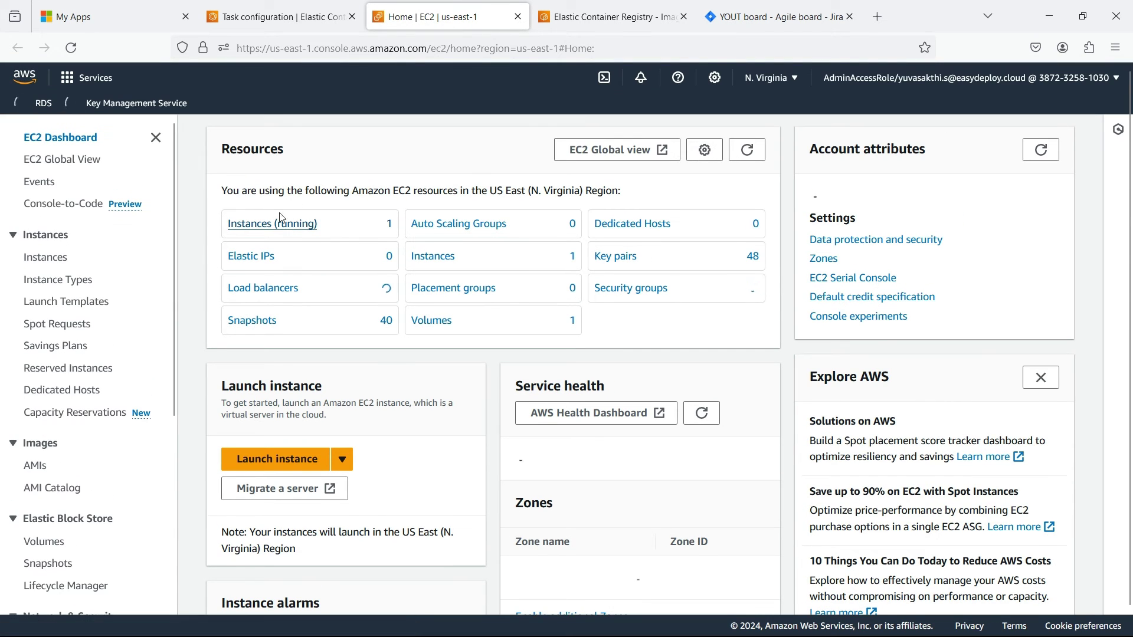
left_click(279, 225)
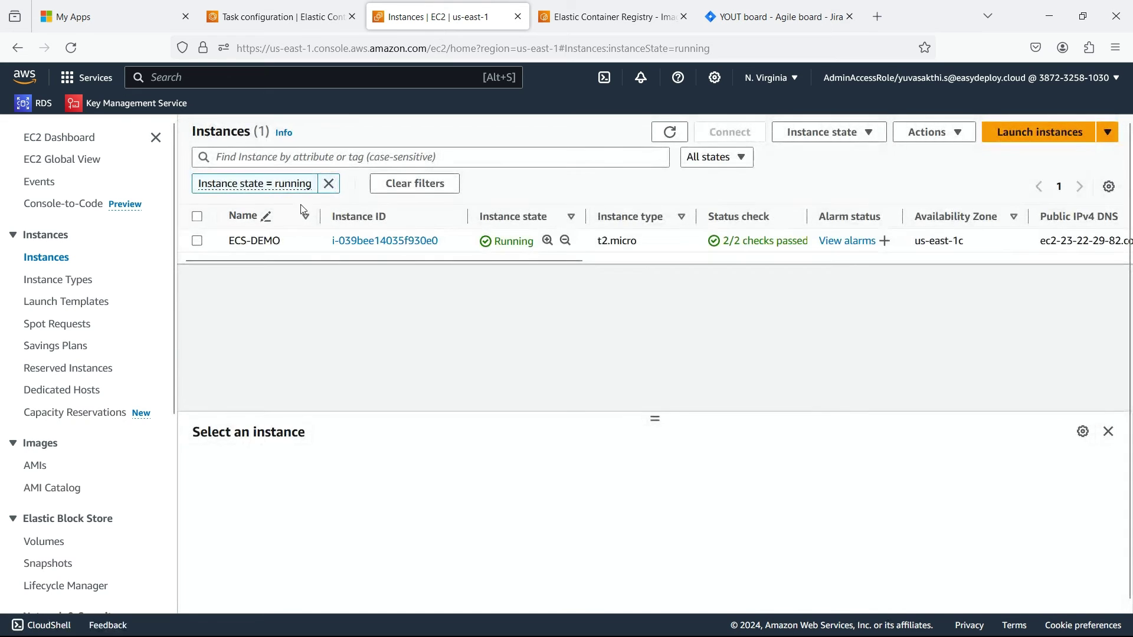
left_click(329, 183)
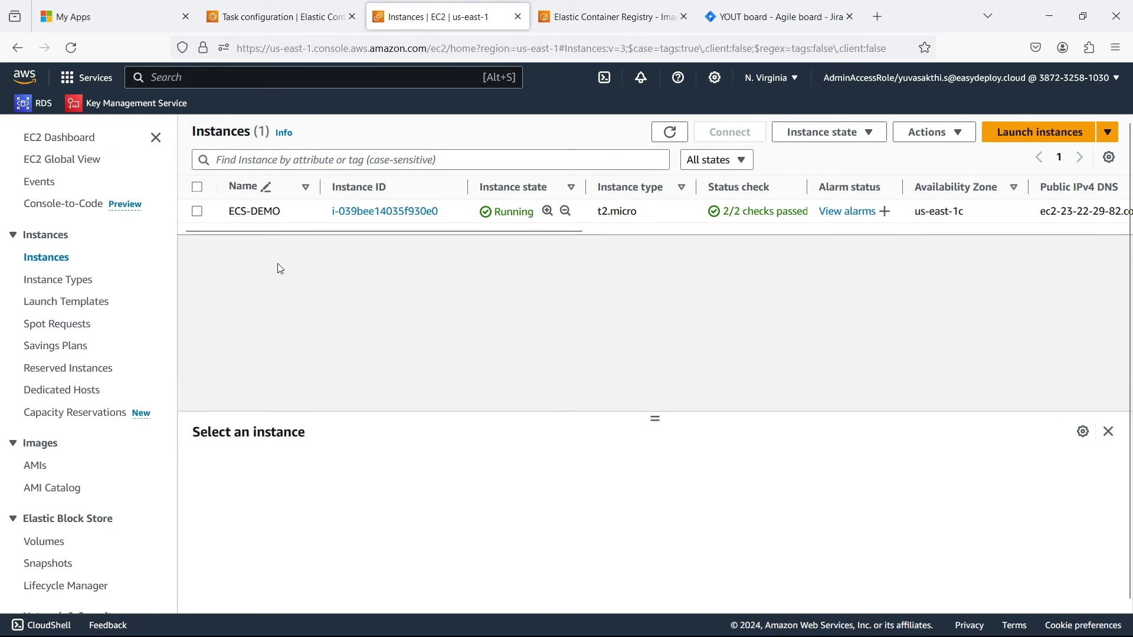
left_click(371, 213)
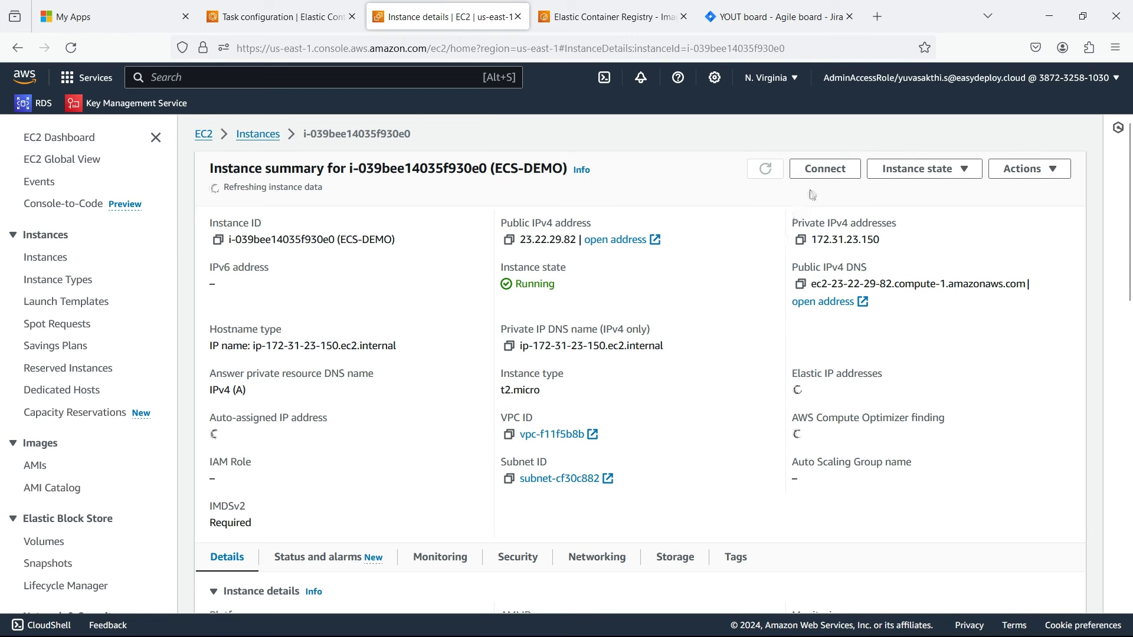
Connect to the ECS-DEMO instance through EC2 Instance Connect with the default username ec2-user.
left_click(799, 179)
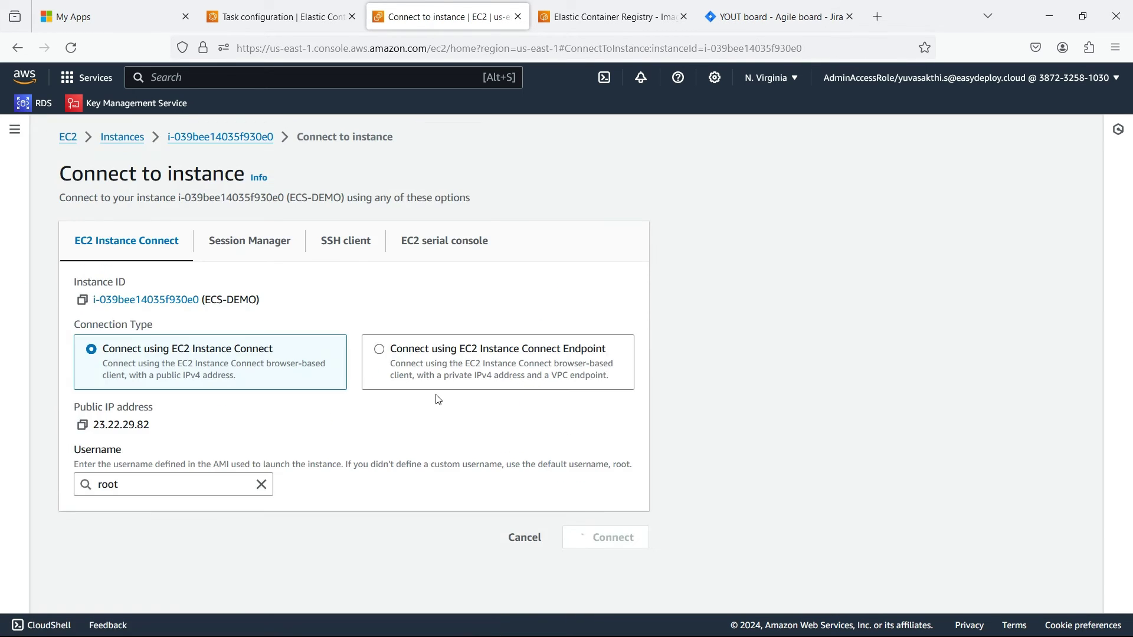
scroll(578, 496, "down", 1)
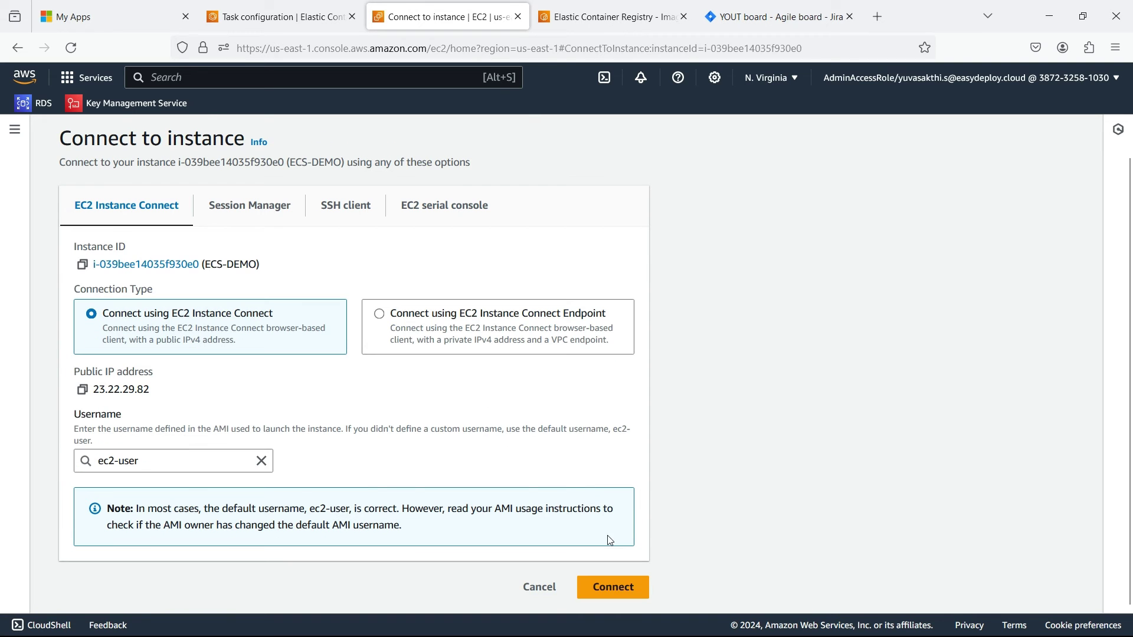
left_click(636, 589)
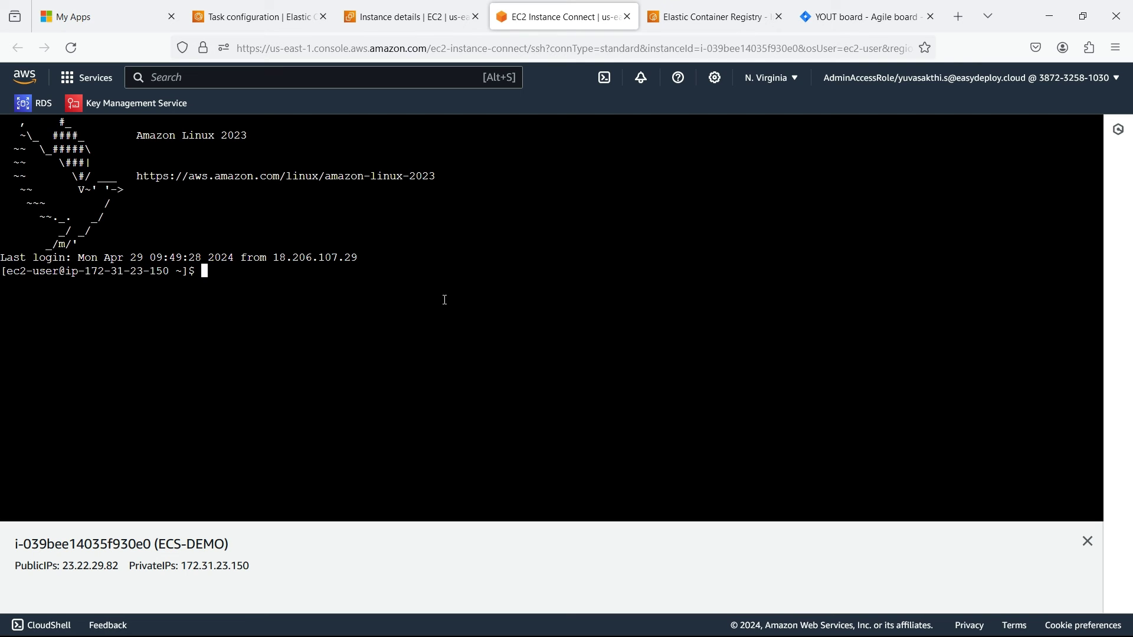
Switch the instance's terminal session to the root user with sudo su.
type("ud")
key("BackSpace")
key("BackSpace")
type("sudo su")
key("Return")
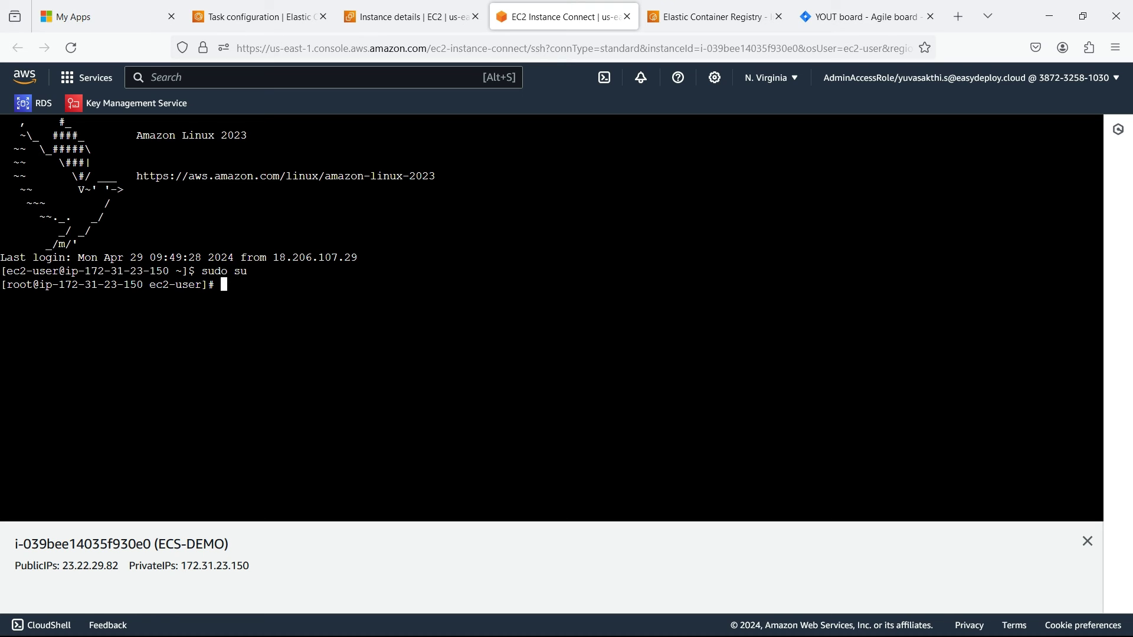
Check the Docker service on the instance with systemctl status docker.
type("system")
key("BackSpace")
type("ctl statu")
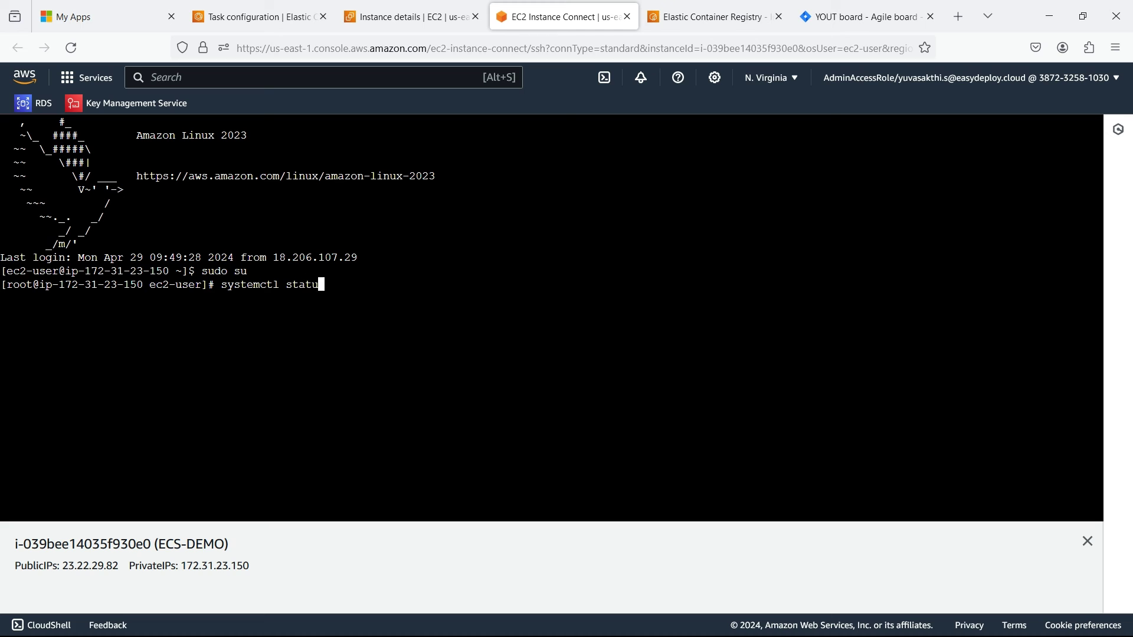
type("s docker")
key("Return")
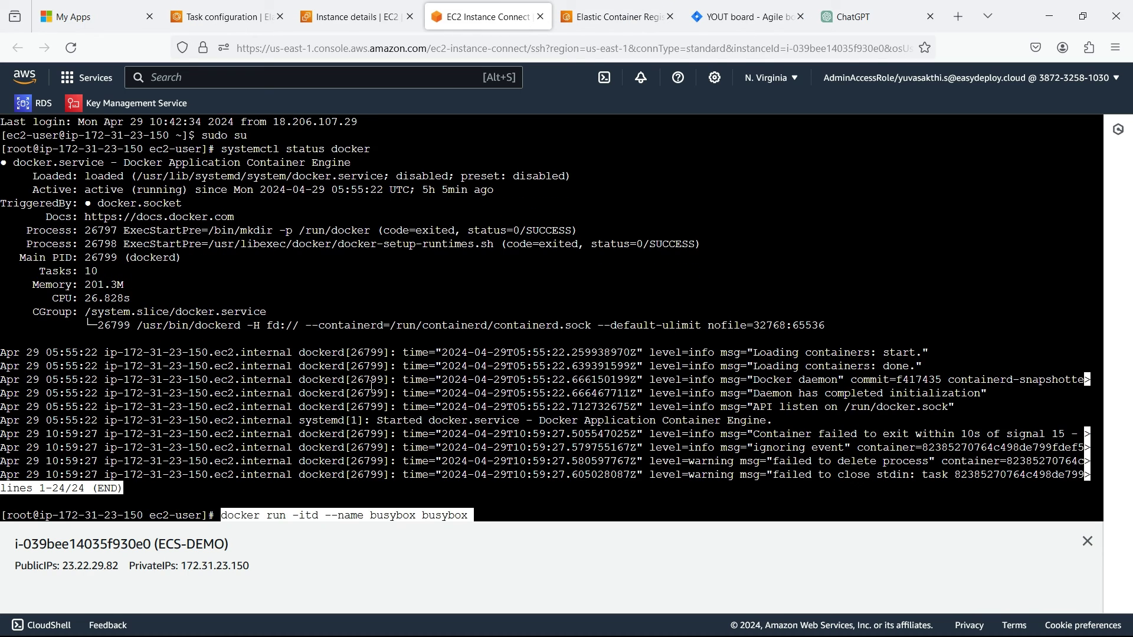
Start a container with docker run -itd --name busybox busybox and open its shell with docker exec -it busybox /bin/sh.
key("Return")
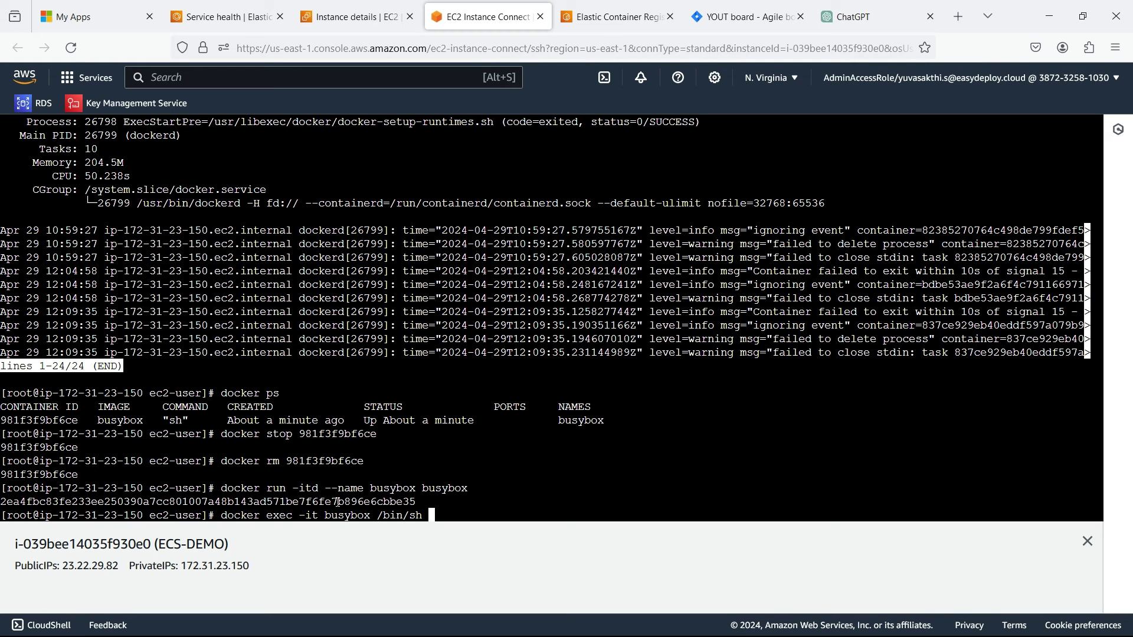
key("Return")
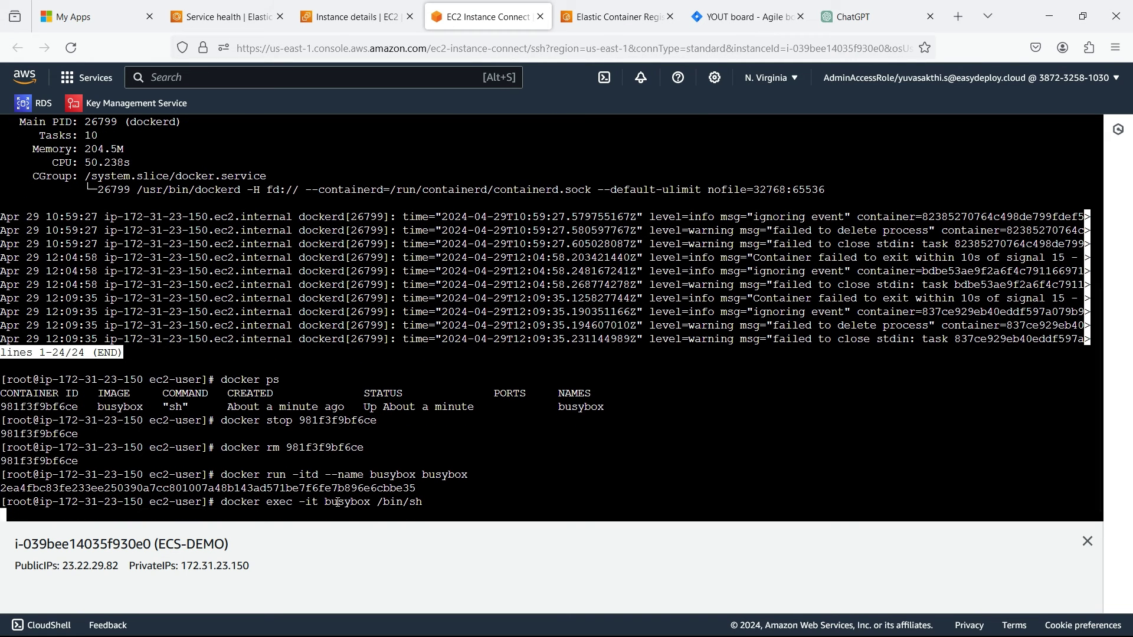
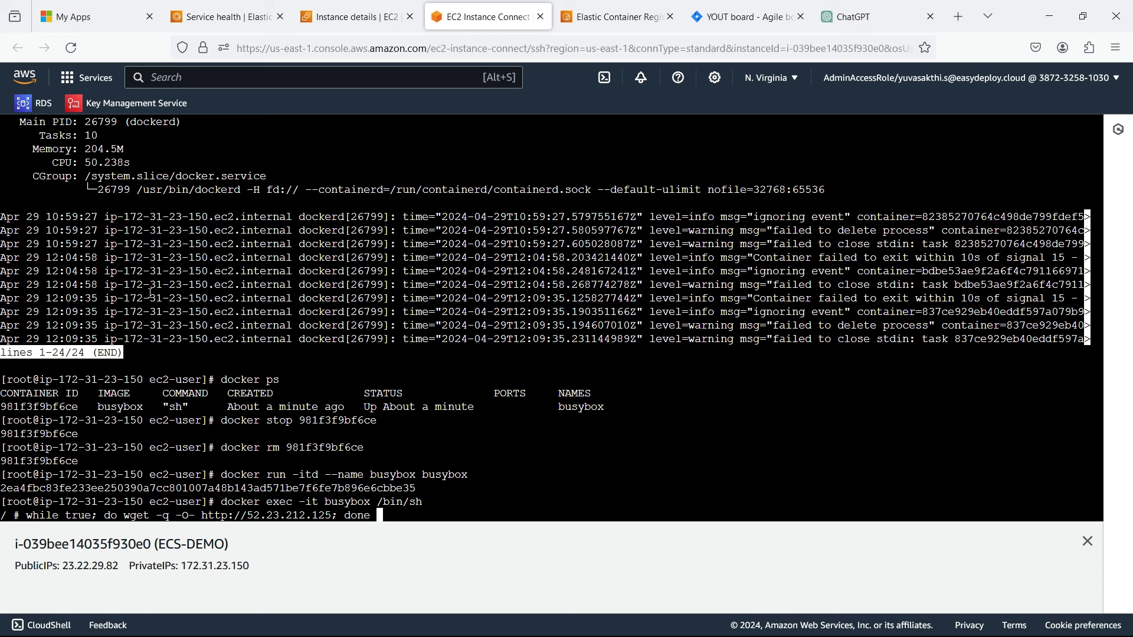
scroll(151, 293, "up", 3)
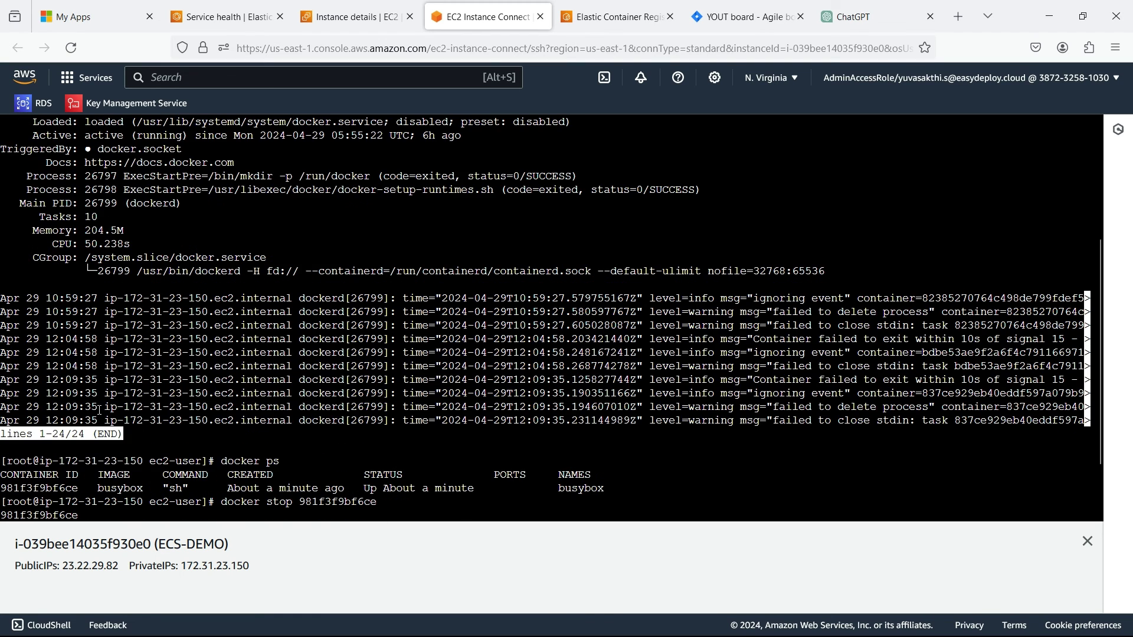
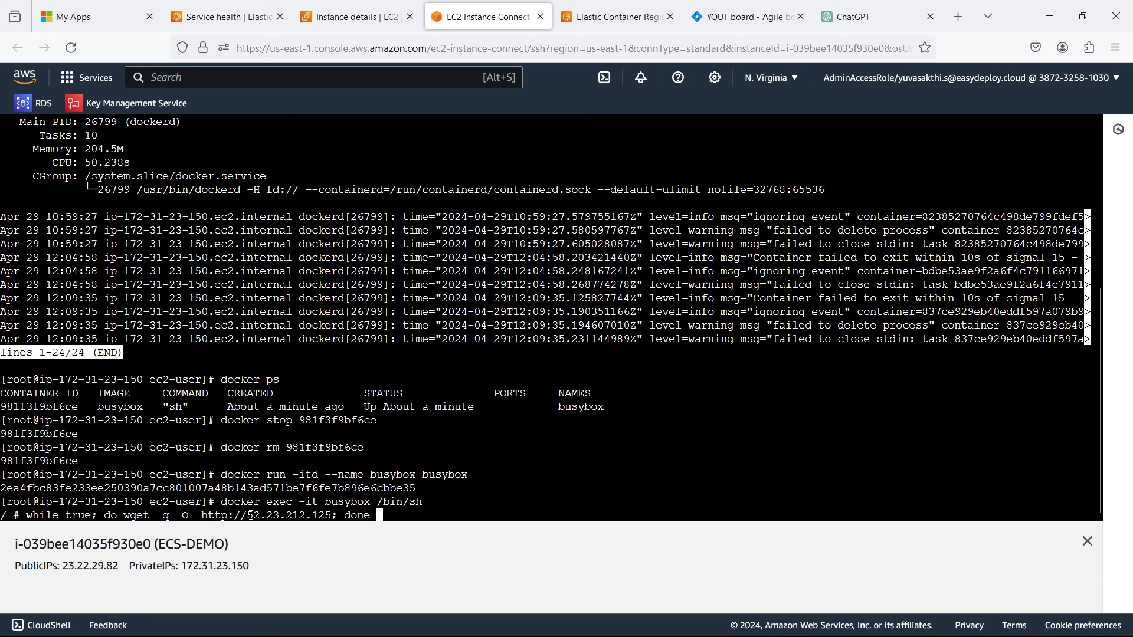
left_click_drag(248, 515, 334, 516)
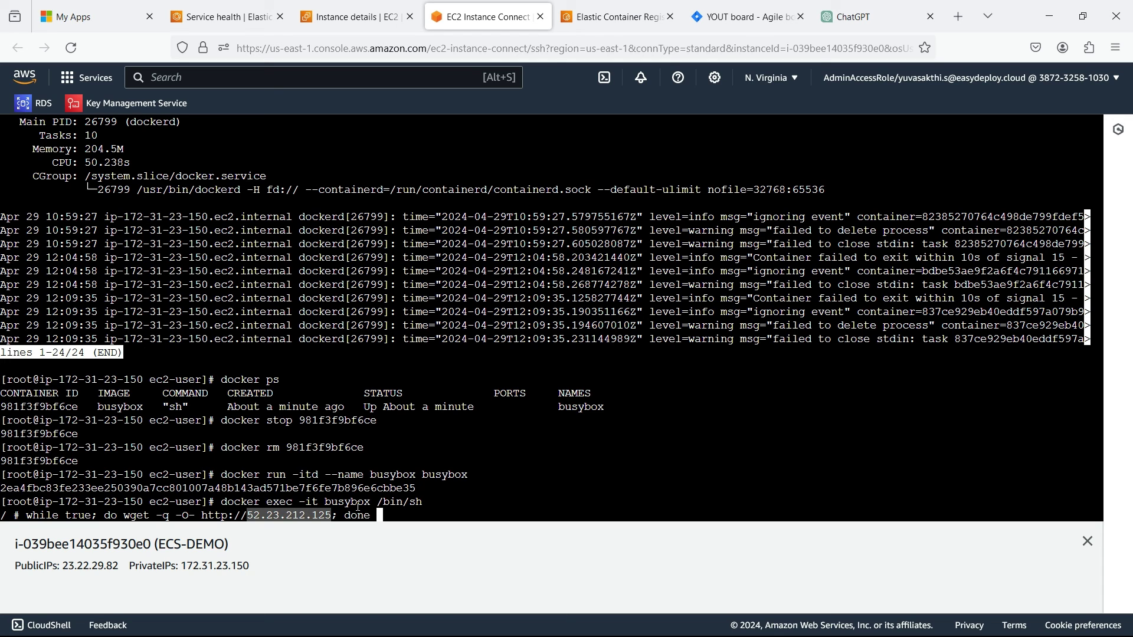
left_click(422, 509)
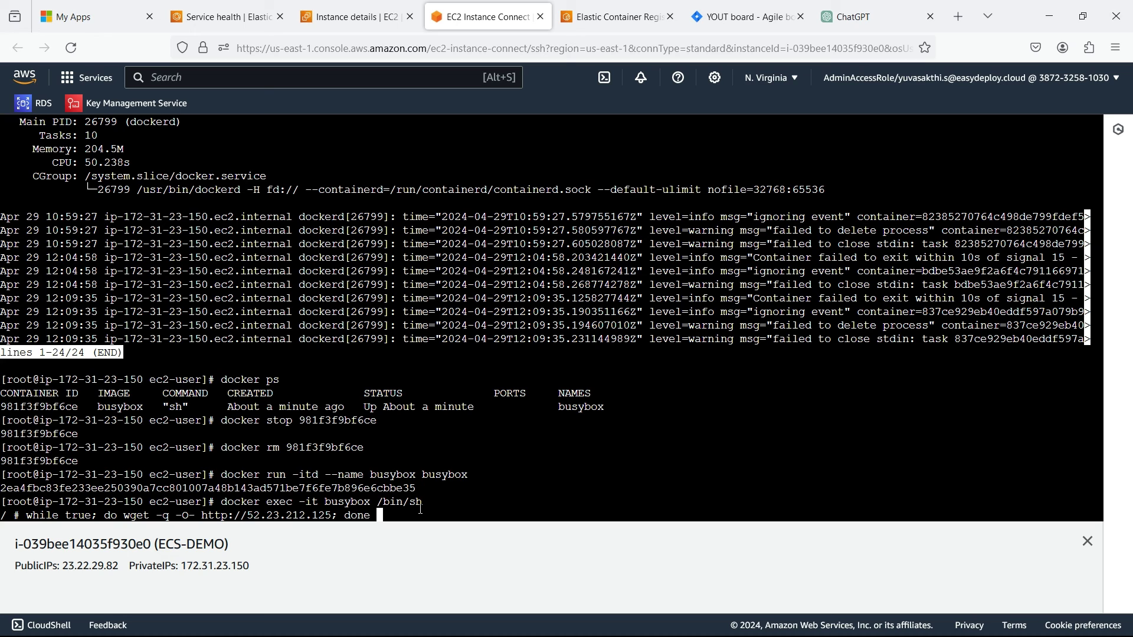
key("Return")
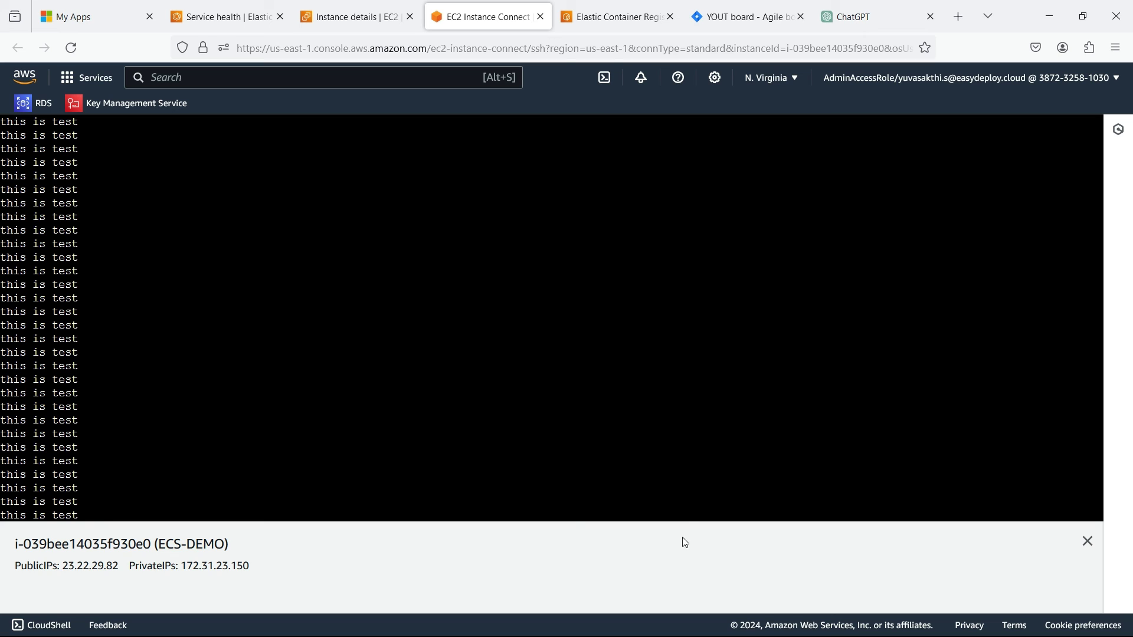
Open my-ecs-service in my-ecs-cluster in the ECS console and view its CPU and memory utilization graphs.
key("ctrl+2")
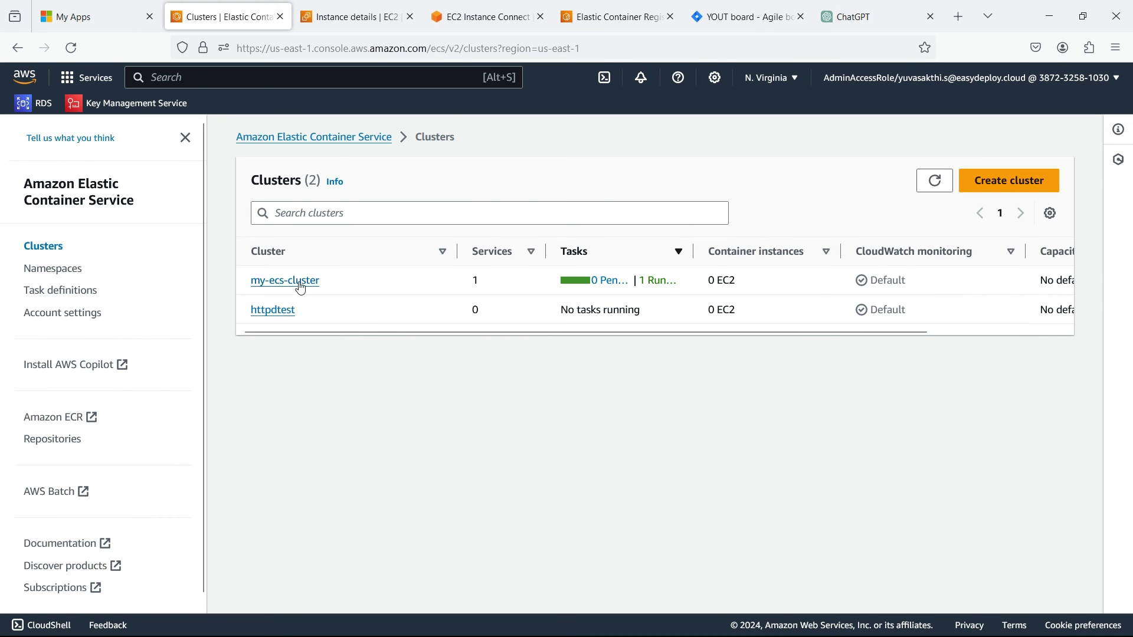
left_click(298, 282)
scroll(308, 369, "down", 1)
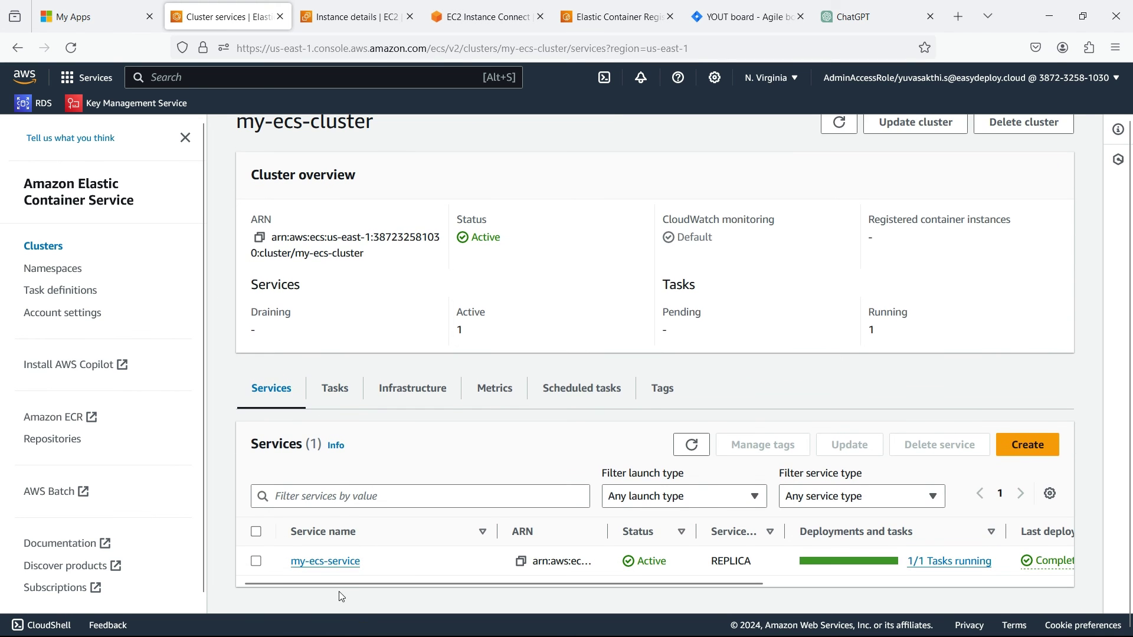
left_click(334, 571)
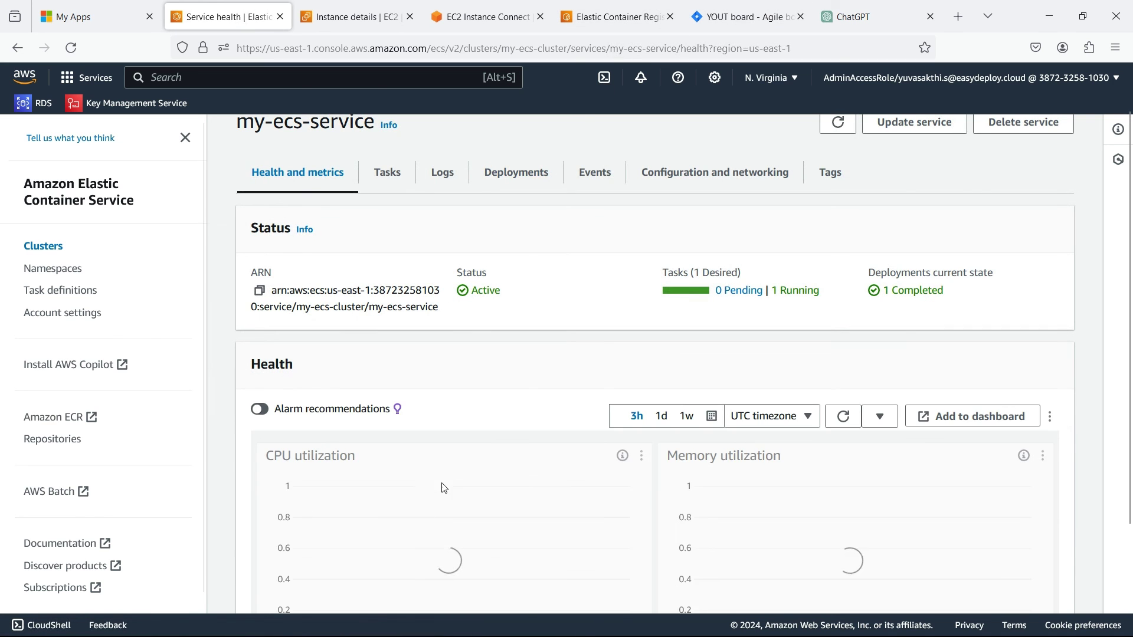
scroll(354, 387, "down", 2)
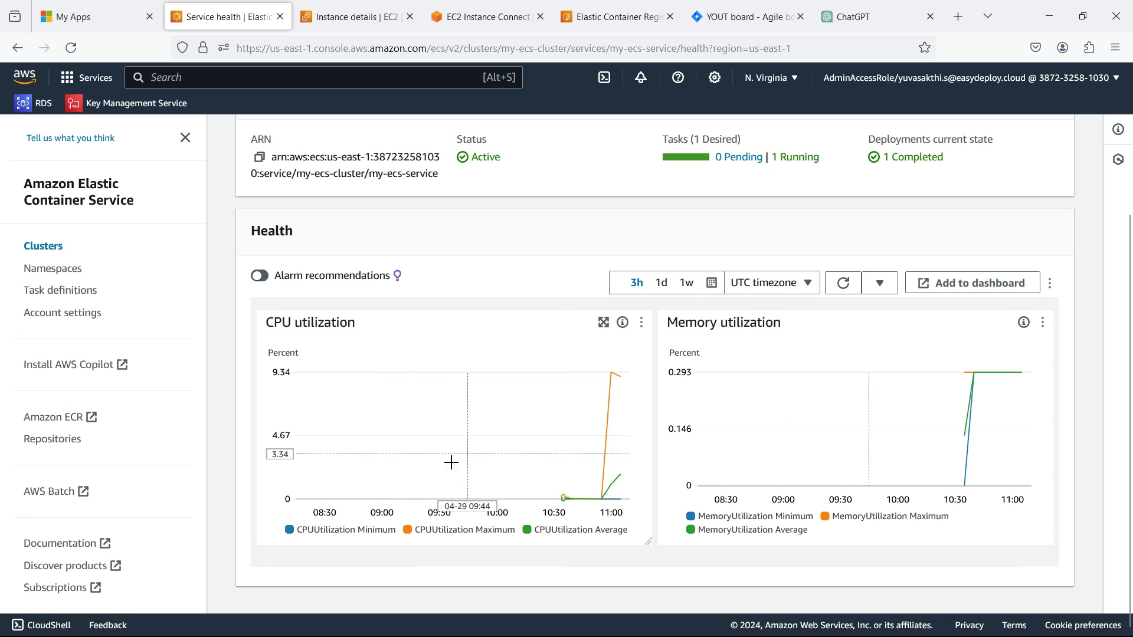
Enlarge the service's CPU utilization graph and view it with a 5-second period over a 1h time range.
left_click(604, 322)
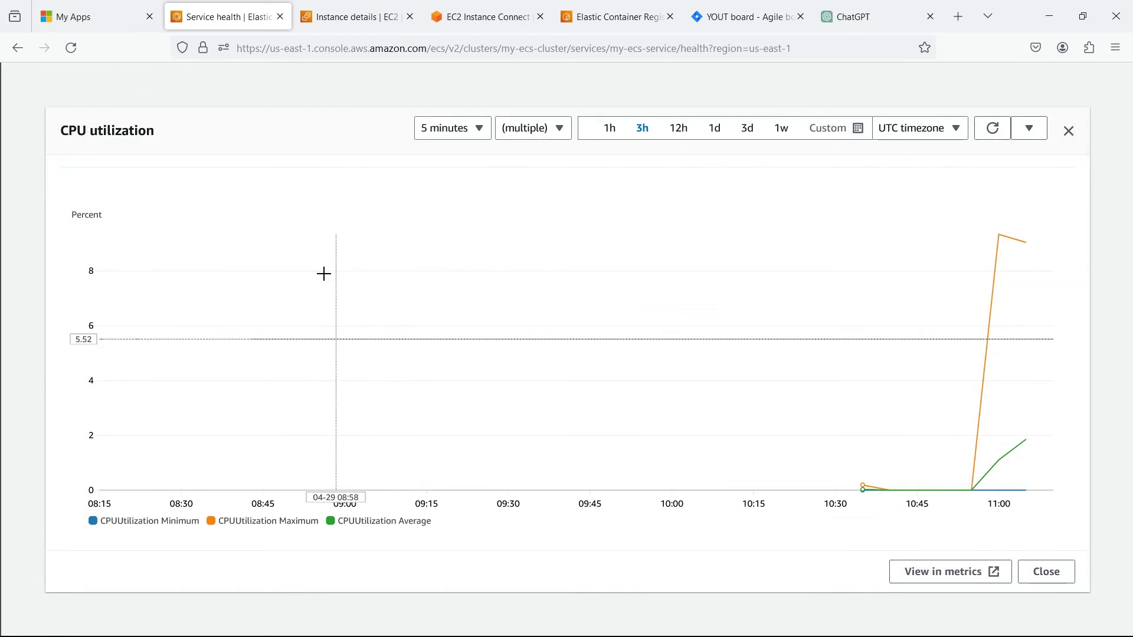
left_click(452, 128)
left_click(449, 172)
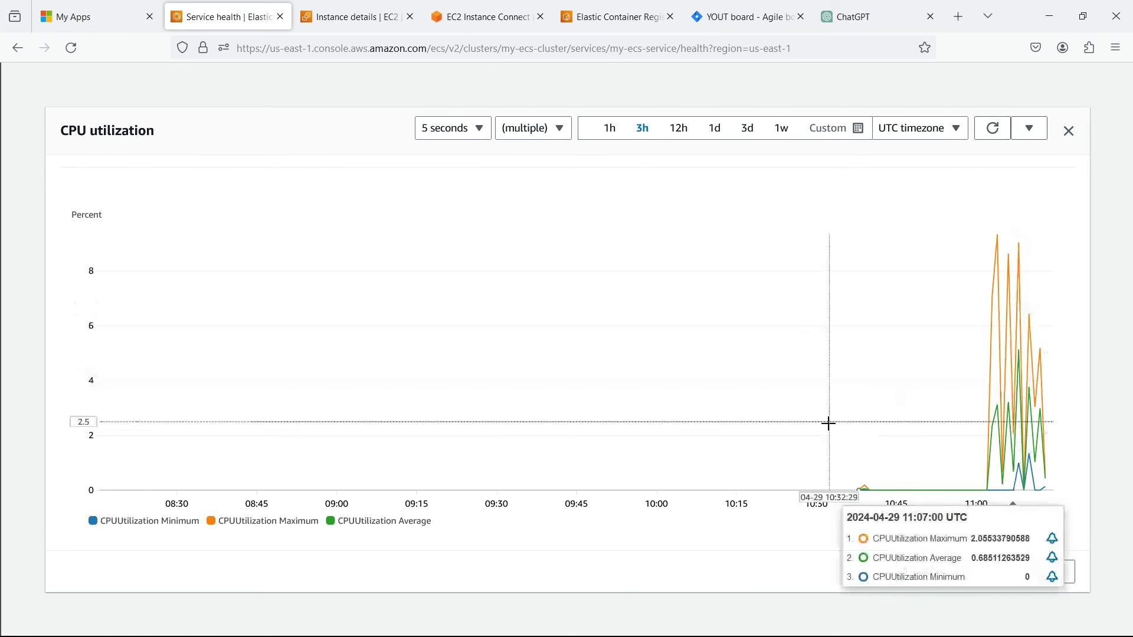
left_click(543, 126)
left_click(543, 125)
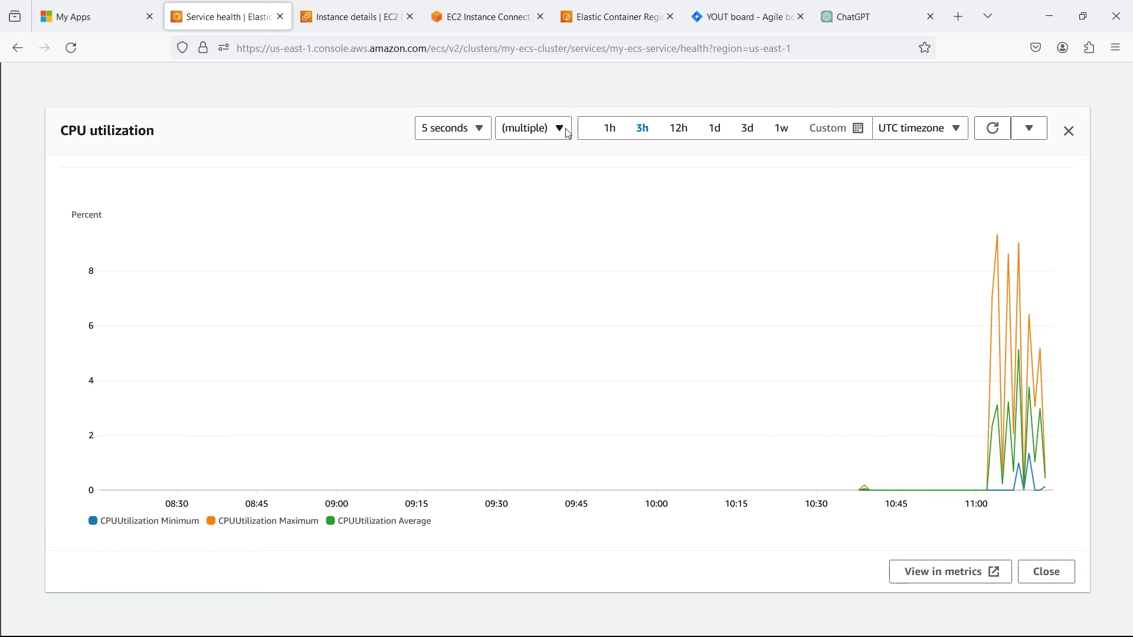
left_click(601, 131)
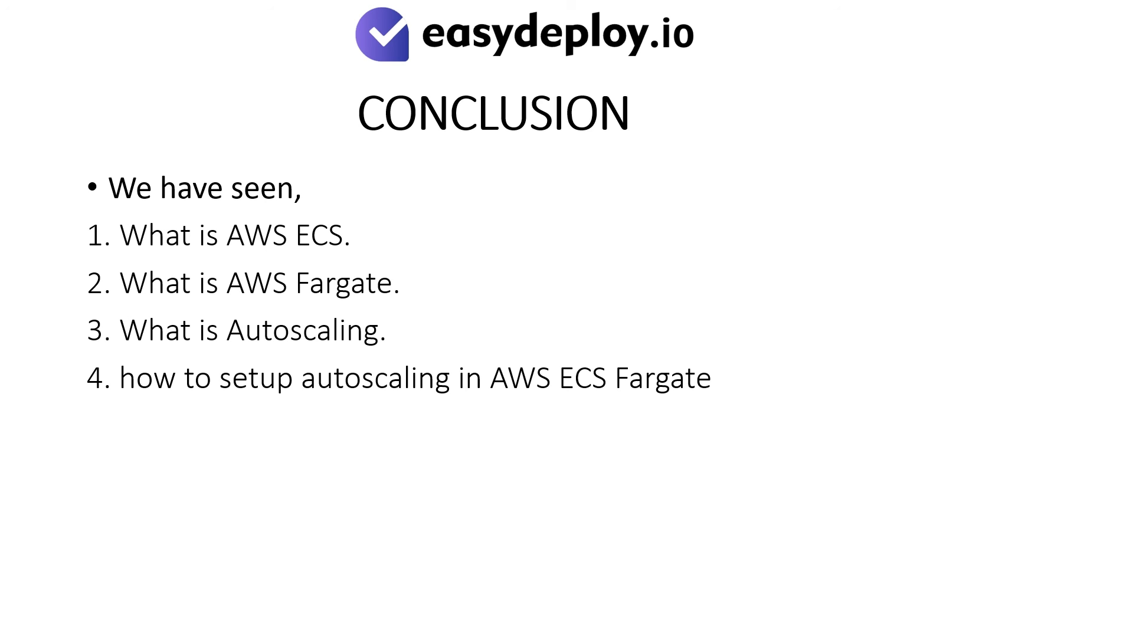
key("Right")
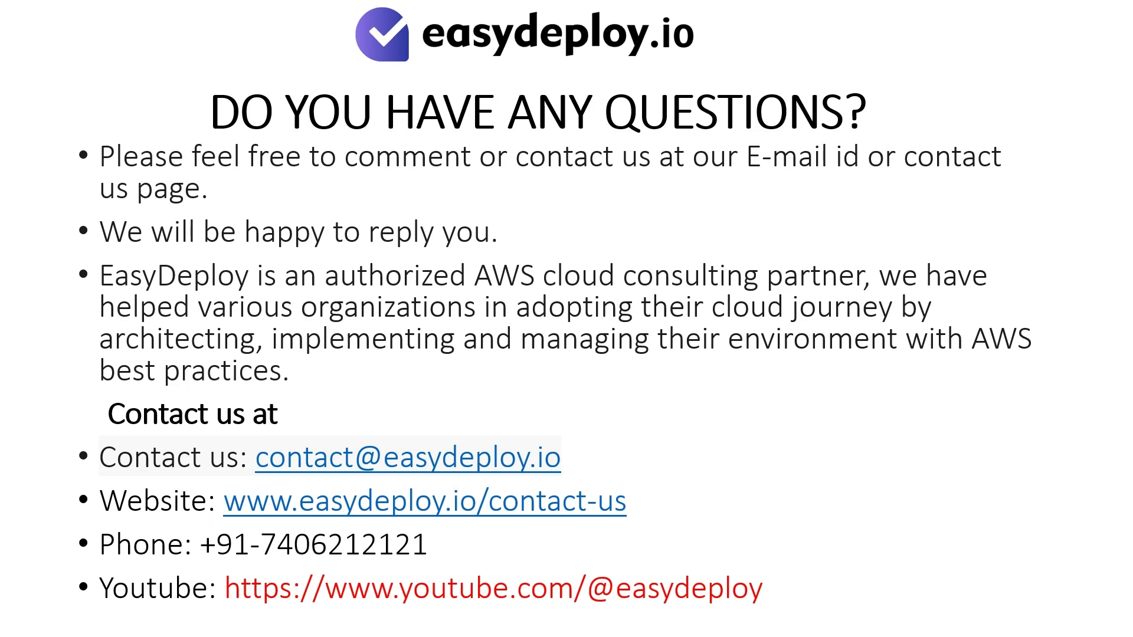